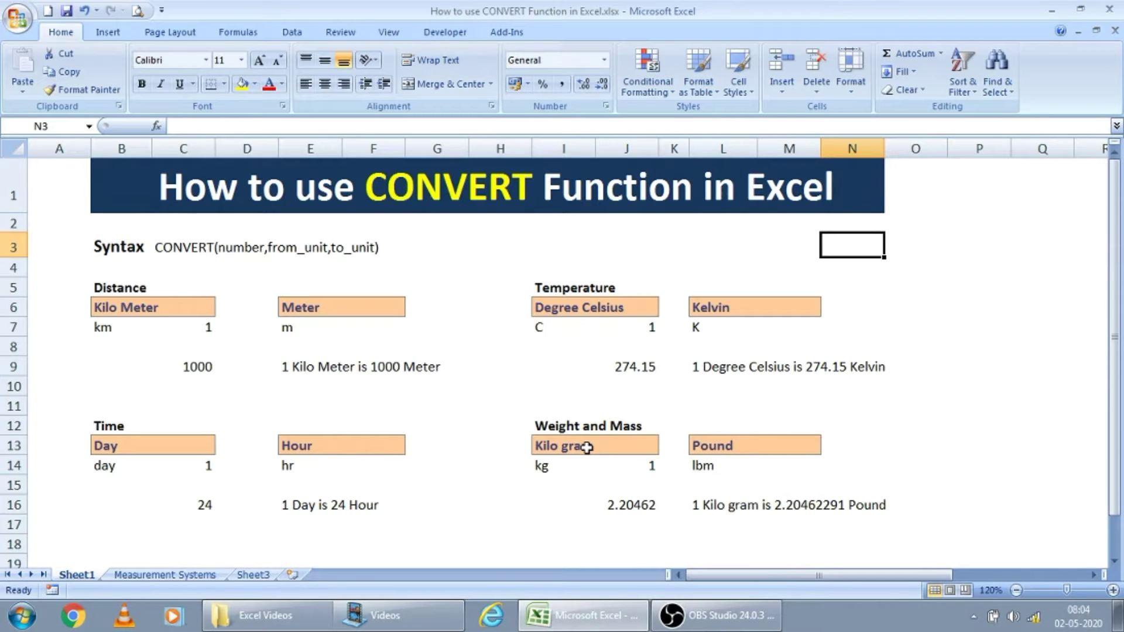
# - Check the available target units for the Weight and Mass conversion in cell L13, leaving the selection as is
pyautogui.click(713, 446)
pyautogui.click(765, 449)
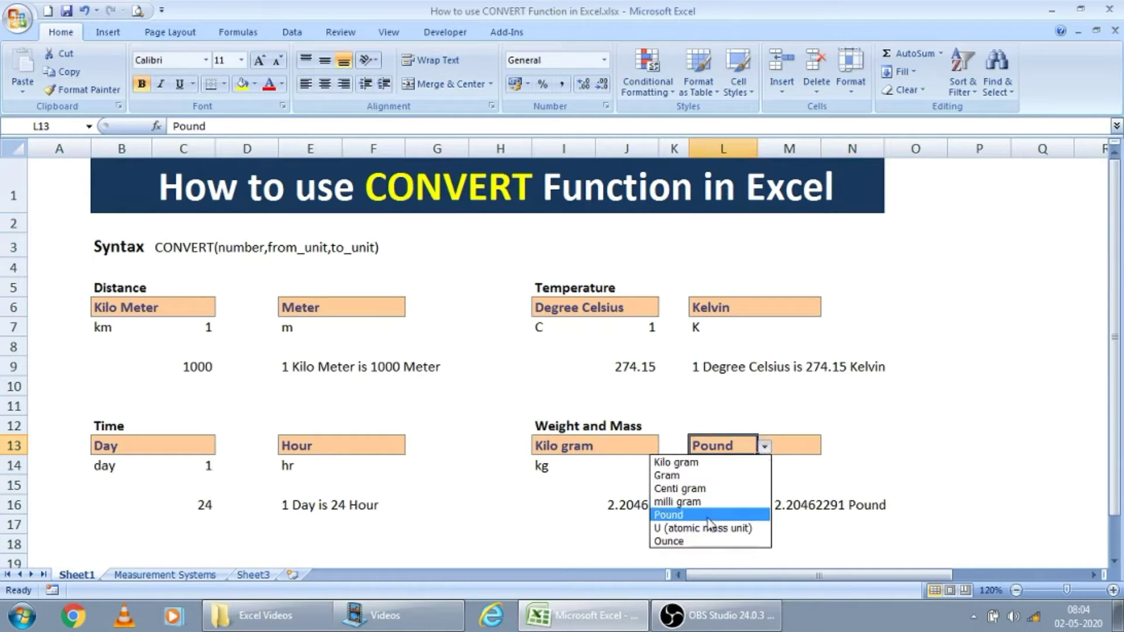
pyautogui.click(651, 404)
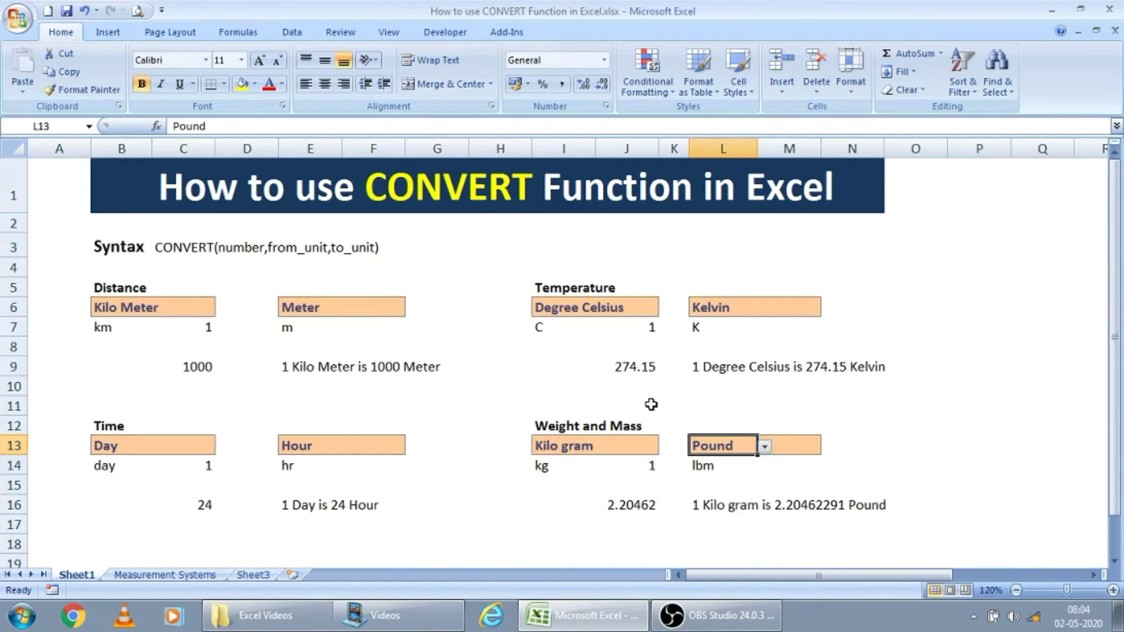
pyautogui.click(674, 405)
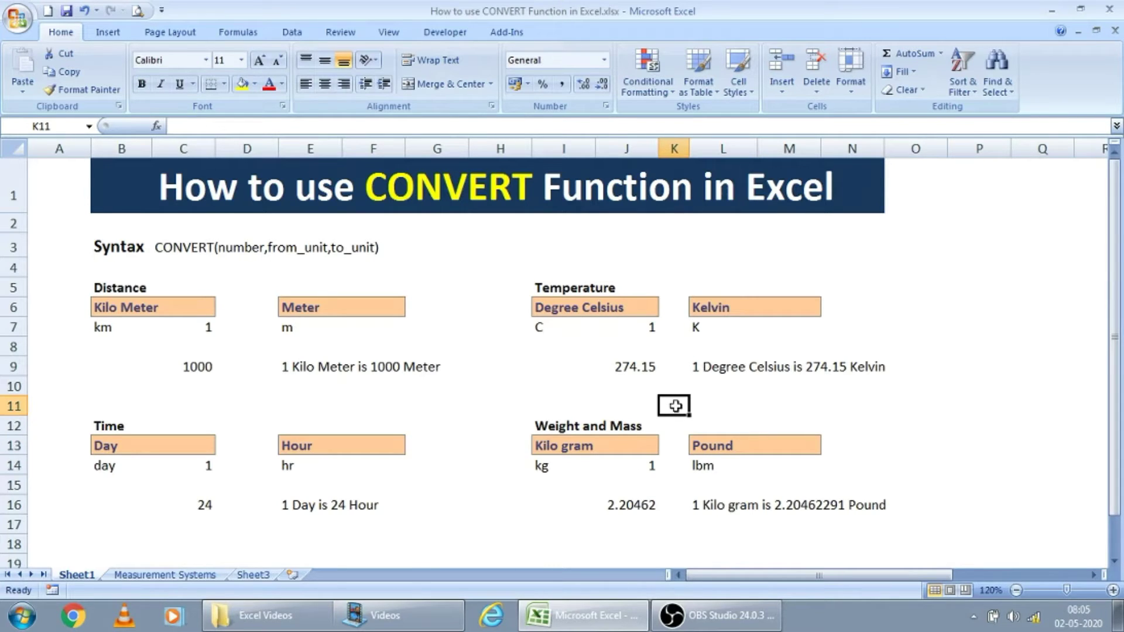
# - Enter the formula =CONVERT(1,"km","m") in cell G3 beside the syntax line
pyautogui.click(460, 258)
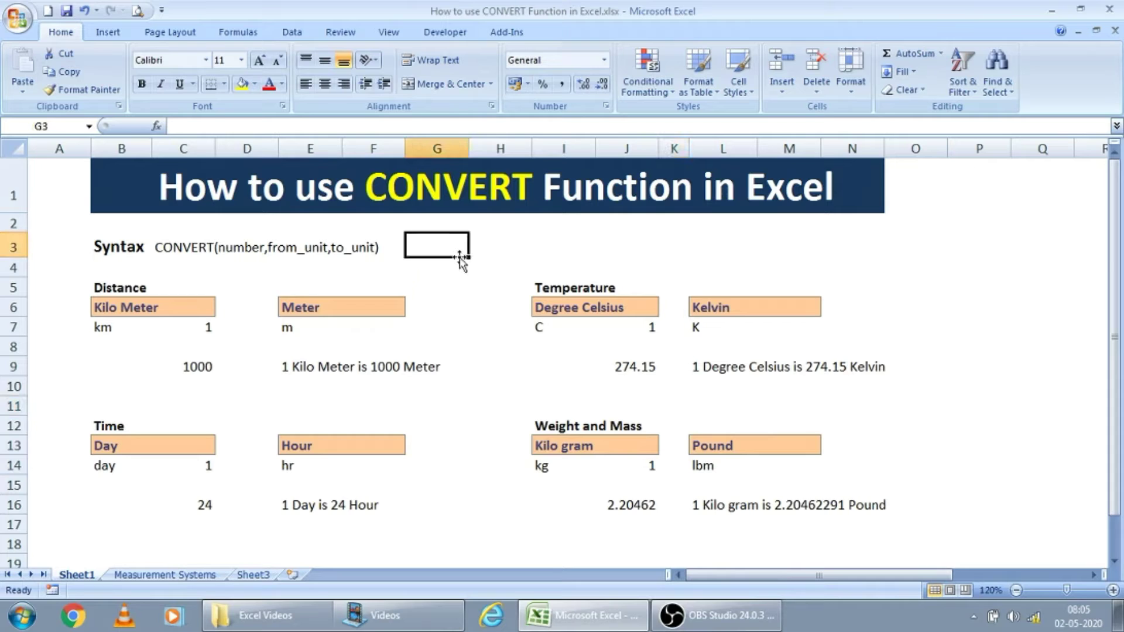
pyautogui.write('=con')
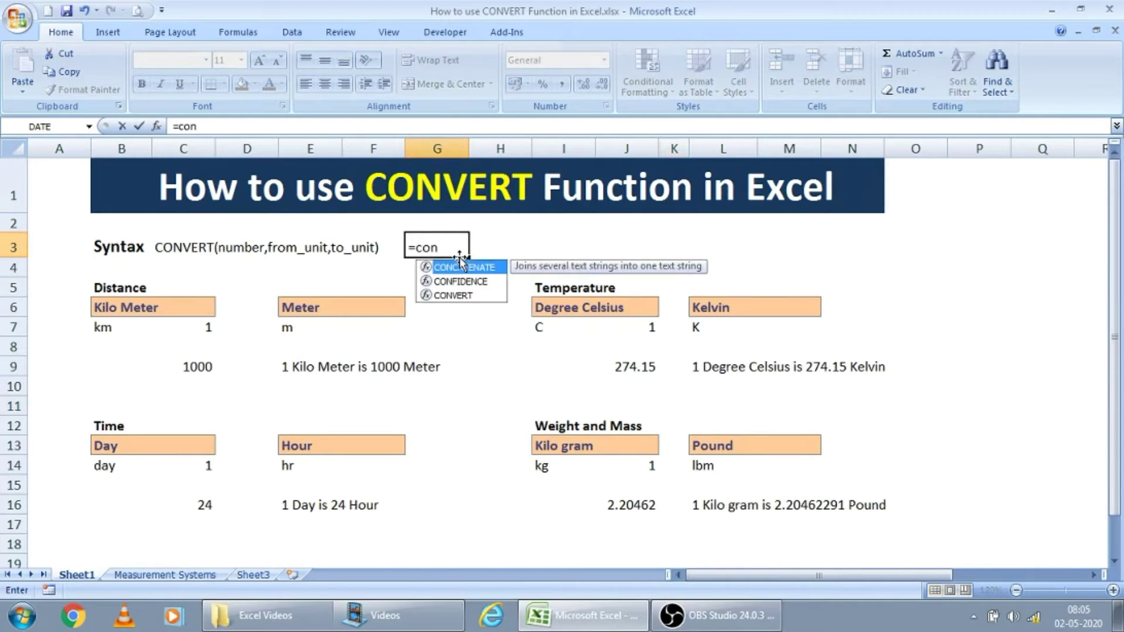
pyautogui.write('v')
pyautogui.press('Tab')
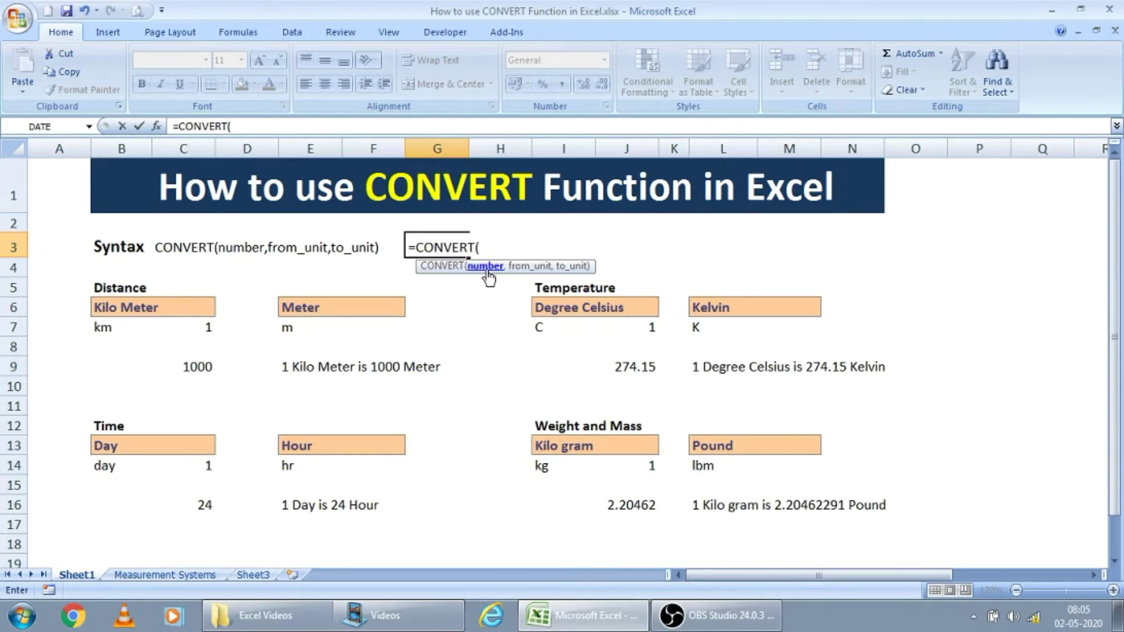
pyautogui.write('1,')
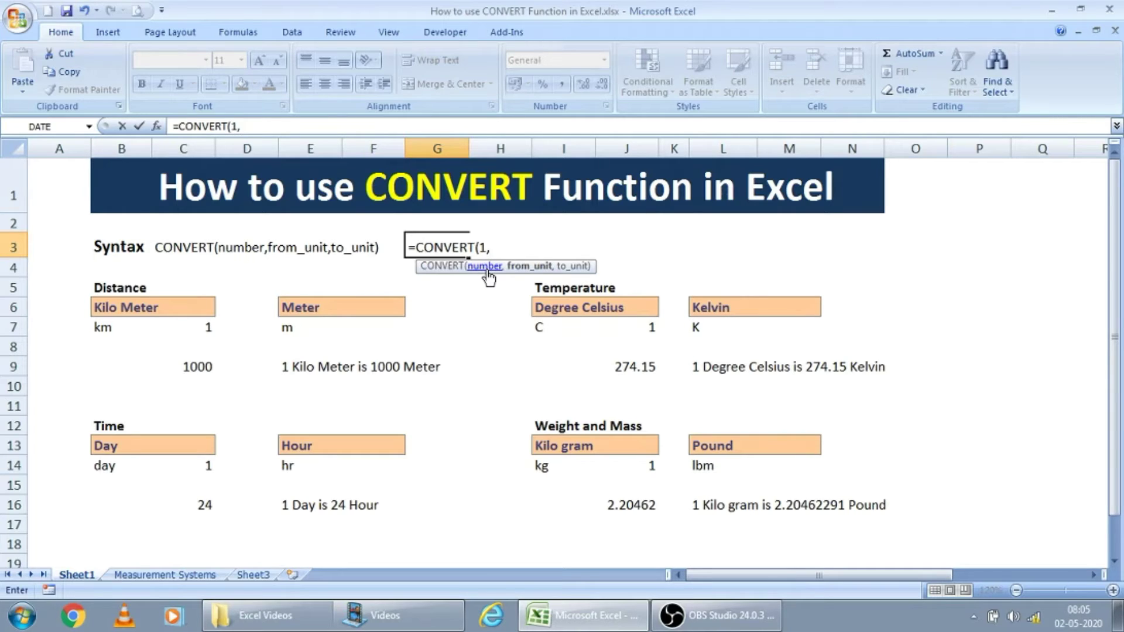
pyautogui.write('"')
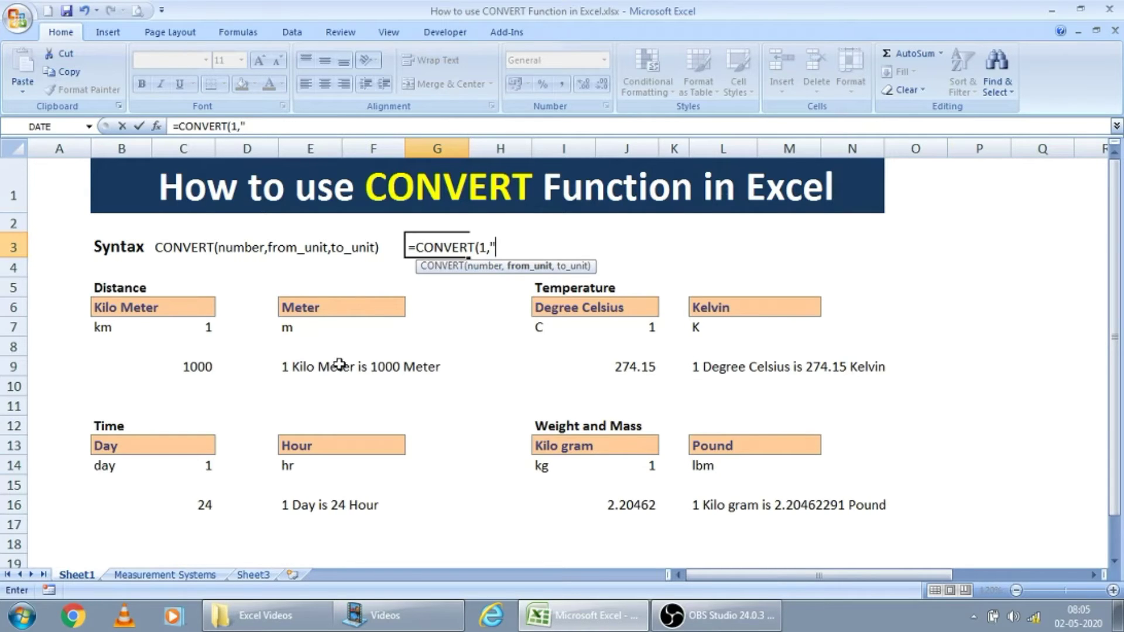
pyautogui.write('km",')
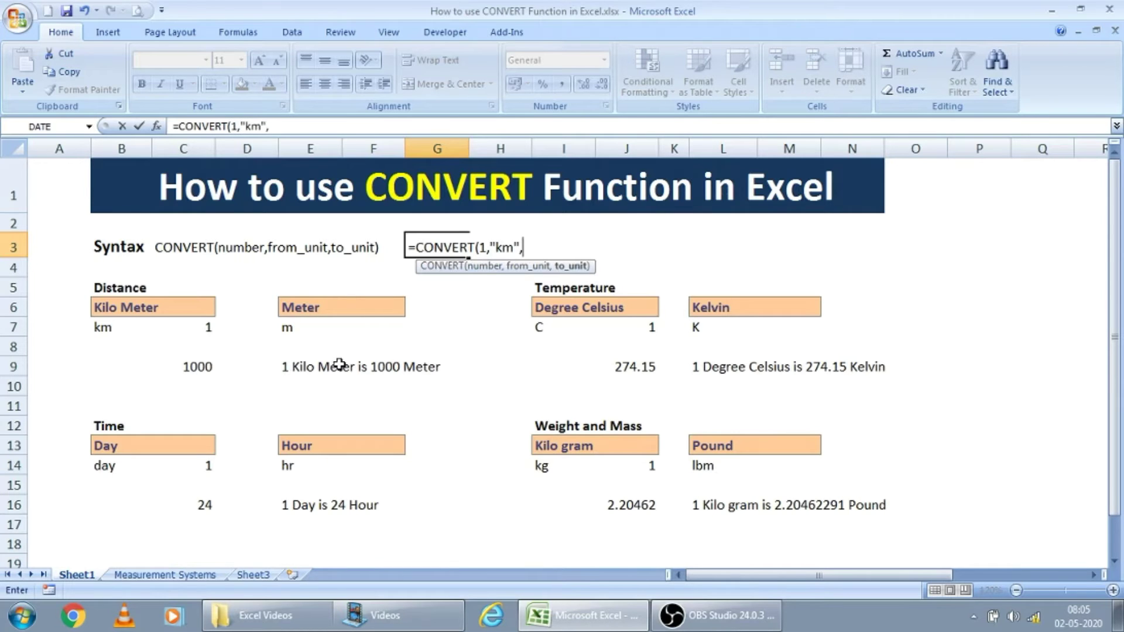
pyautogui.write('"m")')
pyautogui.press('Return')
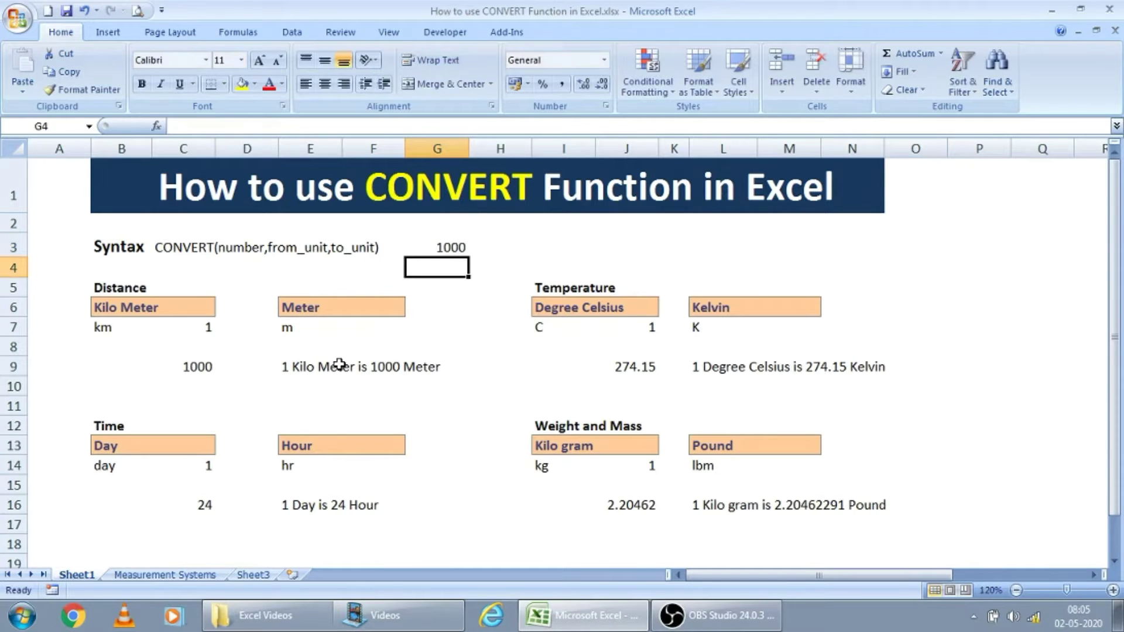
# - Edit the formula in G3 to convert 1 pound to grams: =CONVERT(1,"lbm","g")
pyautogui.press('Up')
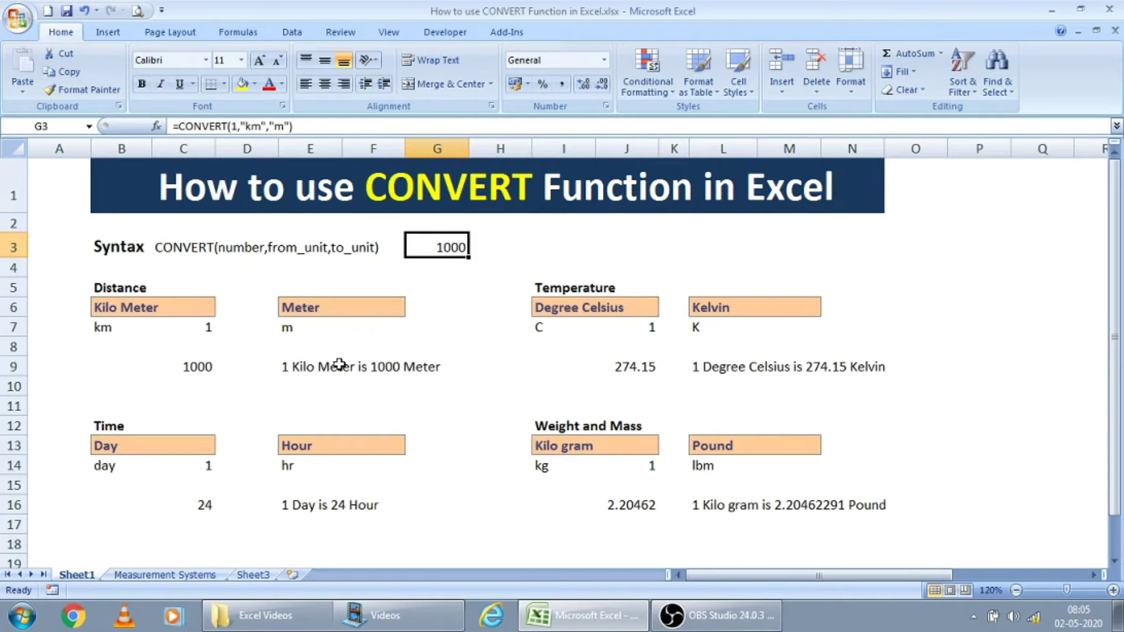
pyautogui.press('F2')
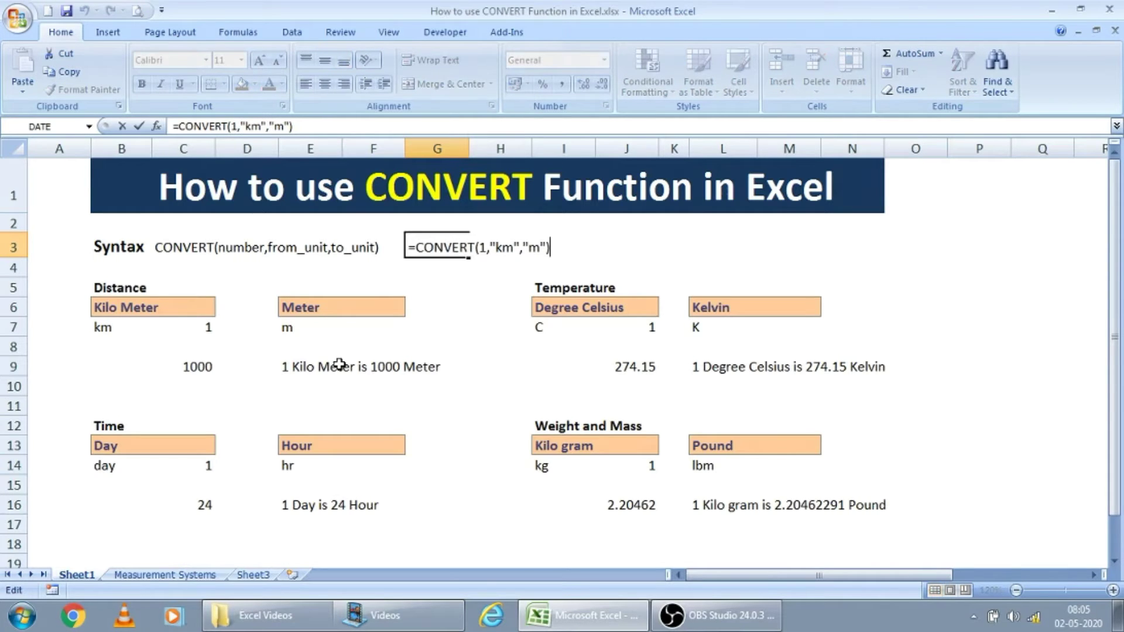
pyautogui.press('Left')
pyautogui.press('Left')
pyautogui.press('Left')
pyautogui.press('Left')
pyautogui.press('Left')
pyautogui.press('Left')
pyautogui.press('Left')
pyautogui.press('Left')
pyautogui.press('Left')
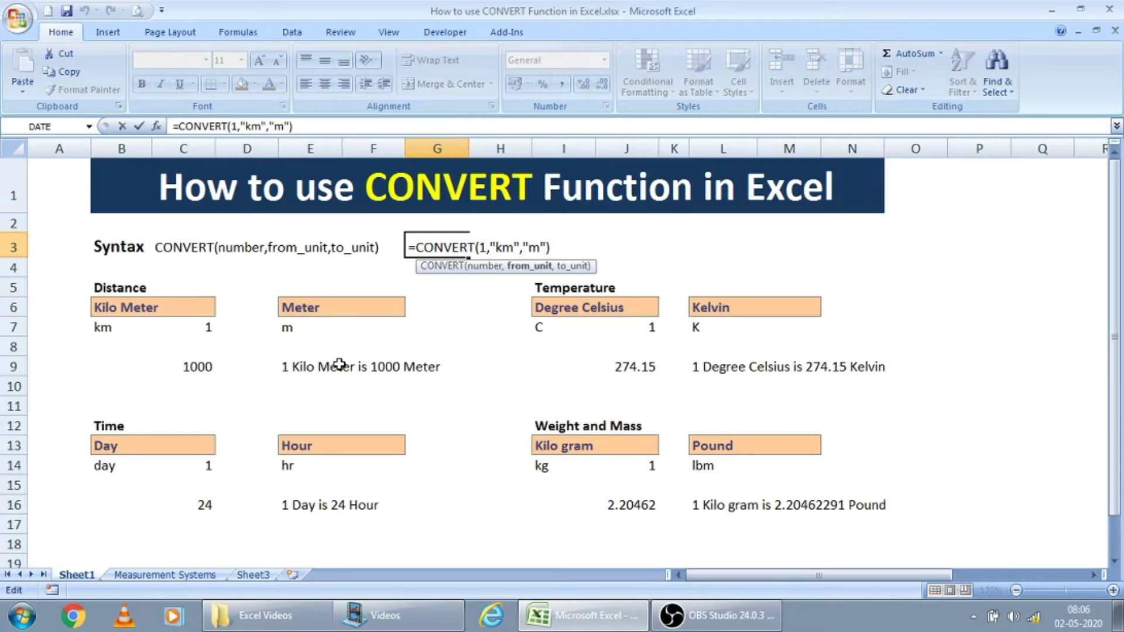
pyautogui.hotkey('shift', 'Right')
pyautogui.hotkey('shift', 'Right')
pyautogui.write('lbm')
pyautogui.press('Right')
pyautogui.press('Right')
pyautogui.press('Right')
pyautogui.hotkey('shift', 'Right')
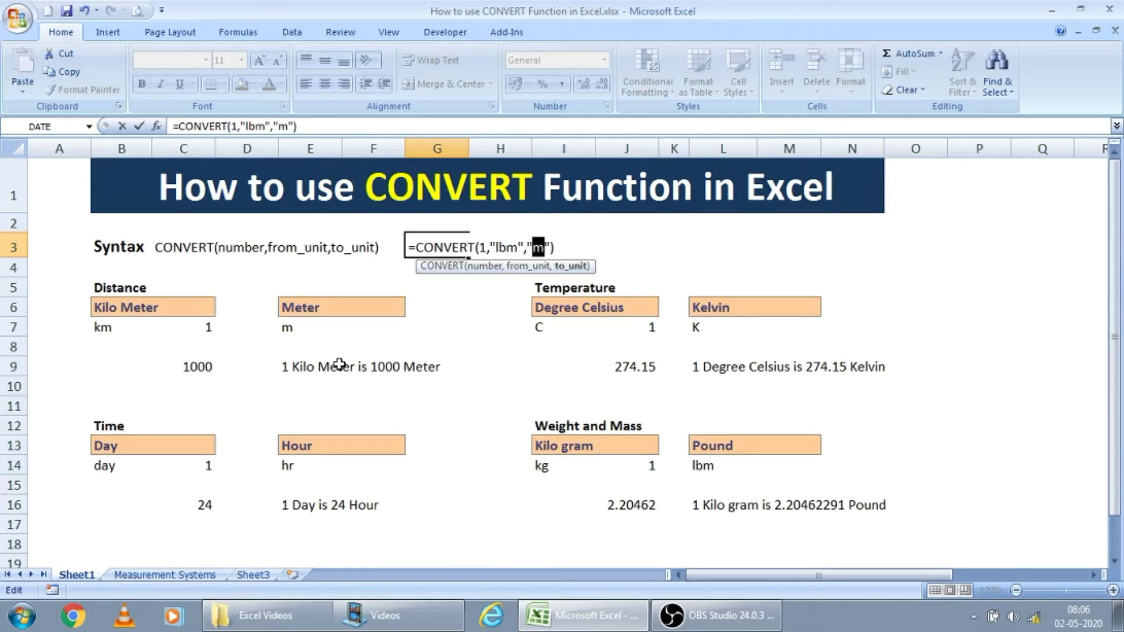
pyautogui.write('g')
pyautogui.press('Return')
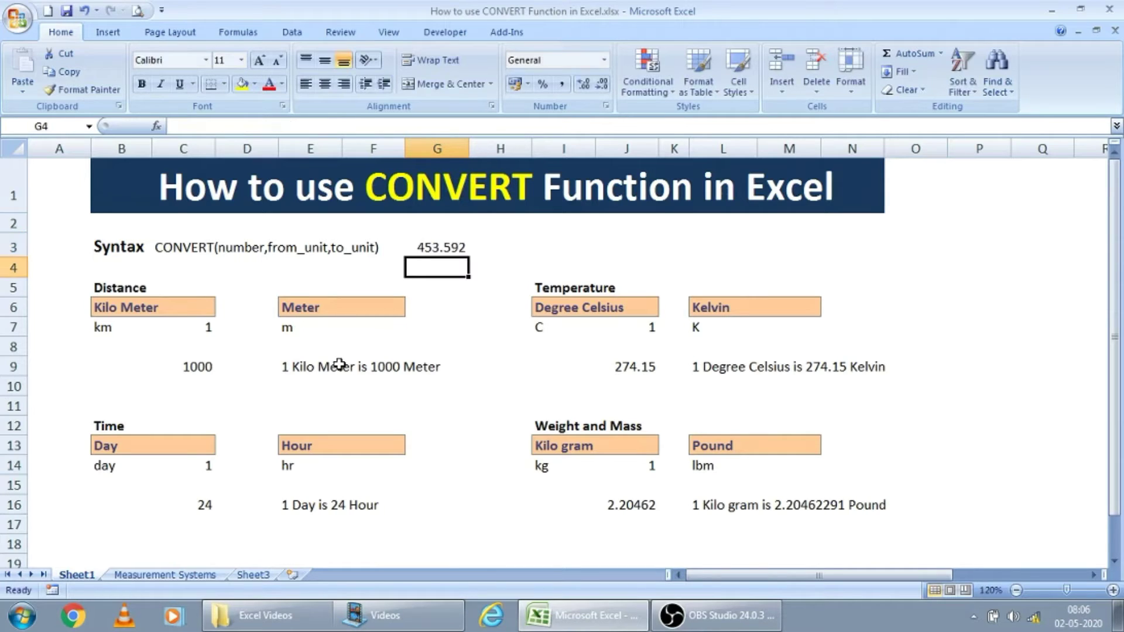
# - Clear the sample CONVERT formula from cell G3
pyautogui.press('Up')
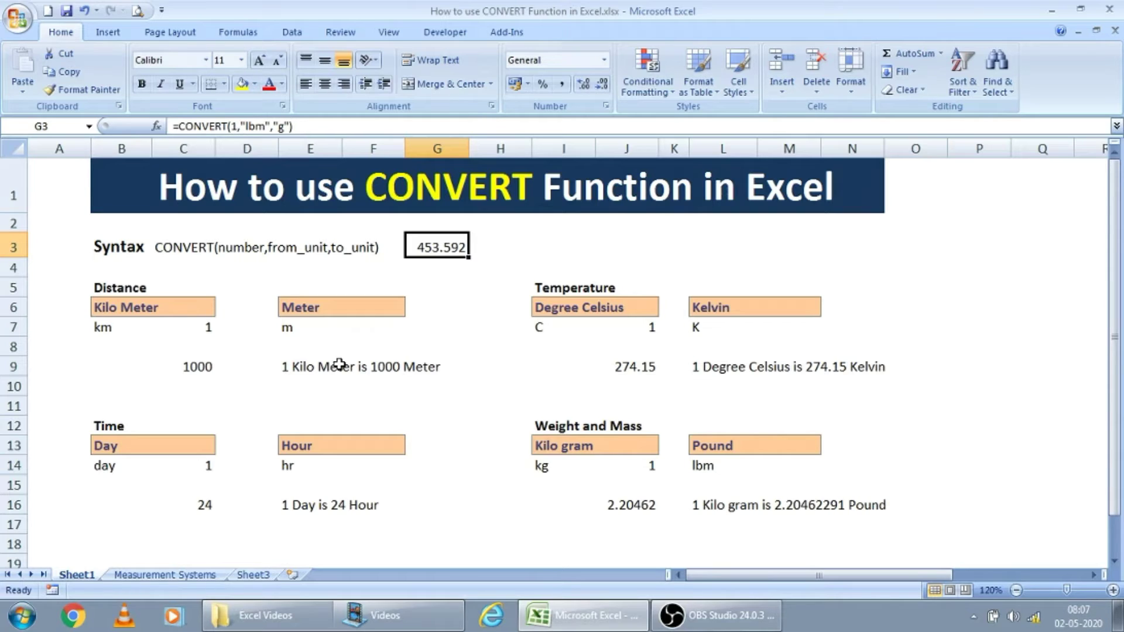
pyautogui.press('Delete')
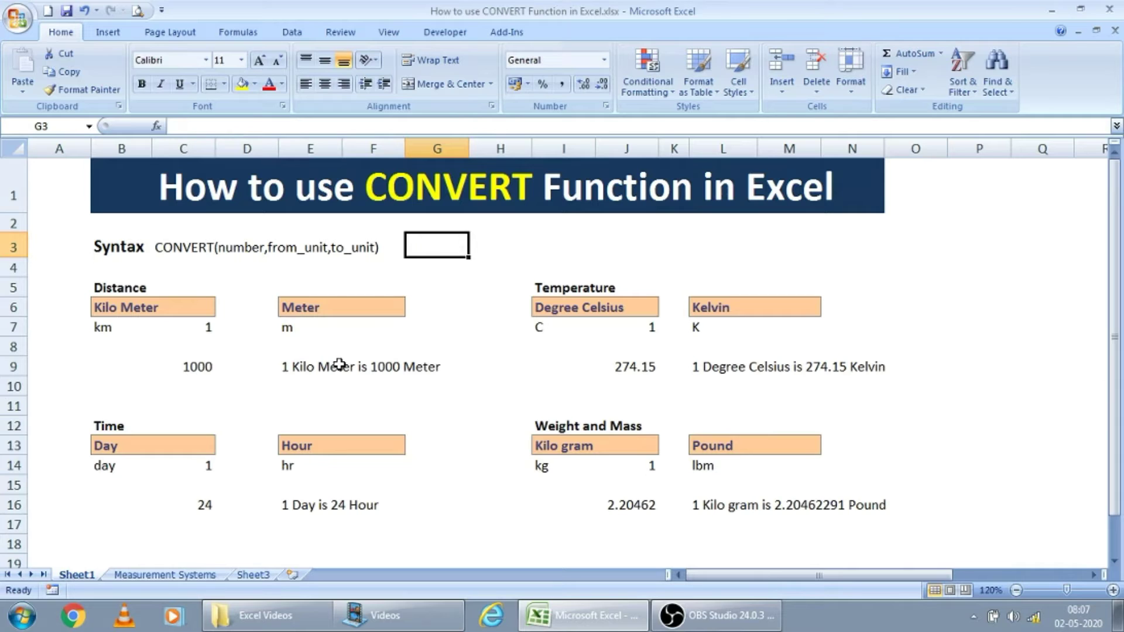
# - Open the Measurement Systems sheet and examine the reference link and the start of the Weight and Mass table
pyautogui.hotkey('ctrl', 'pagedown')
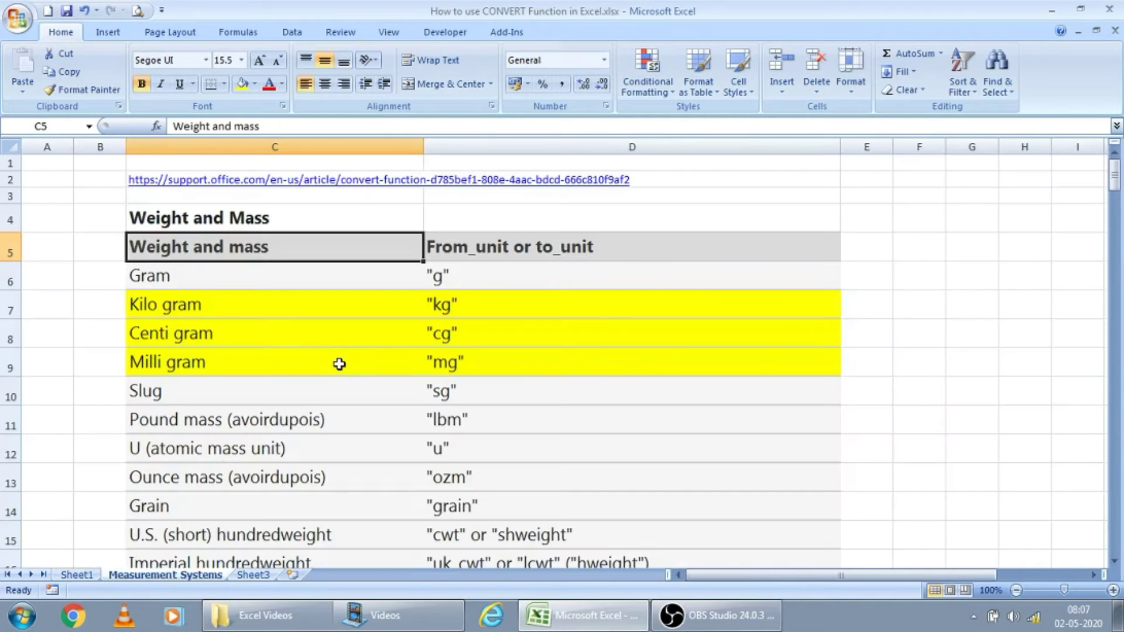
pyautogui.press('Up')
pyautogui.press('Up')
pyautogui.press('Up')
pyautogui.press('Up')
pyautogui.press('Down')
pyautogui.press('Down')
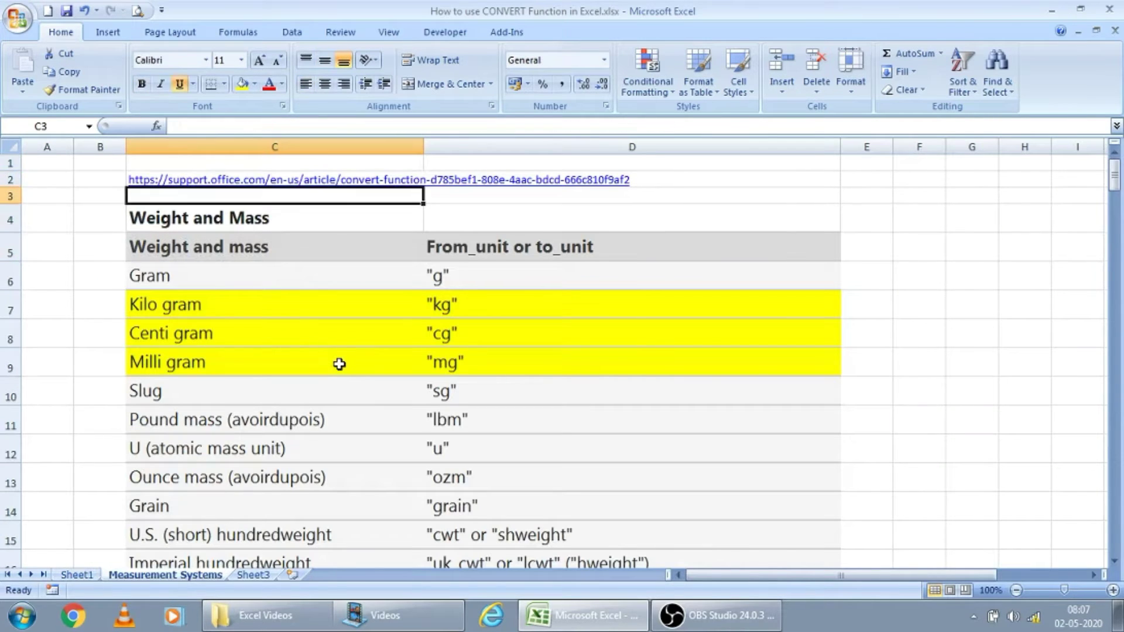
pyautogui.press('Up')
pyautogui.press('Down')
pyautogui.press('Down')
pyautogui.press('Down')
pyautogui.press('Down')
pyautogui.press('Down')
pyautogui.press('Up')
pyautogui.press('Up')
pyautogui.press('Down')
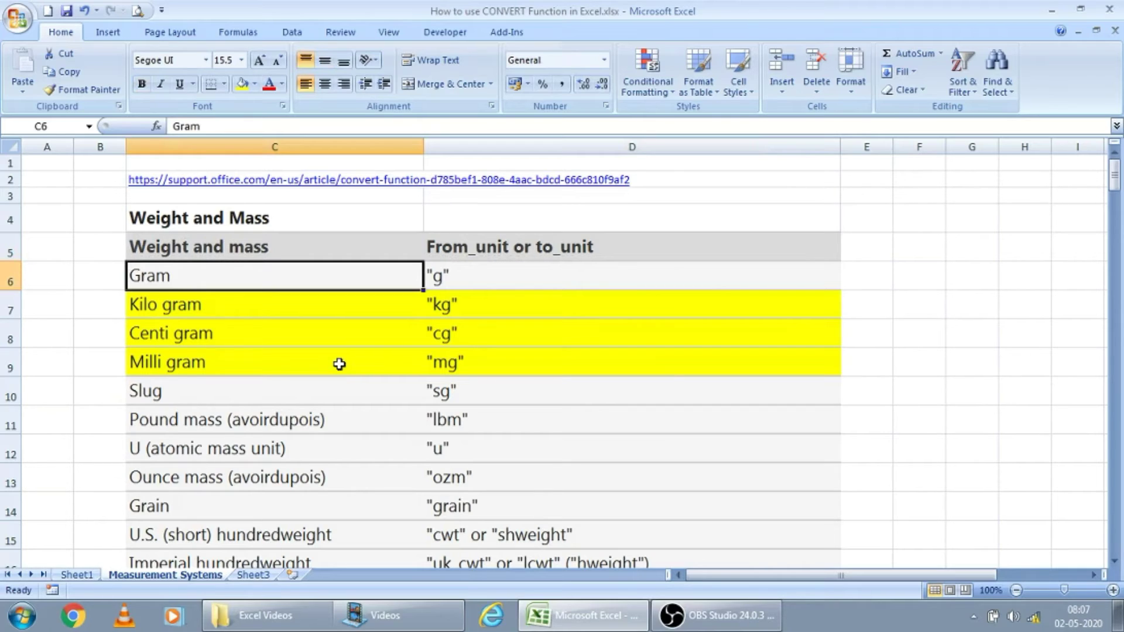
# - Examine the highlighted Kilo gram, Centi gram and Milli gram rows in the Weight and Mass table
pyautogui.press('Down')
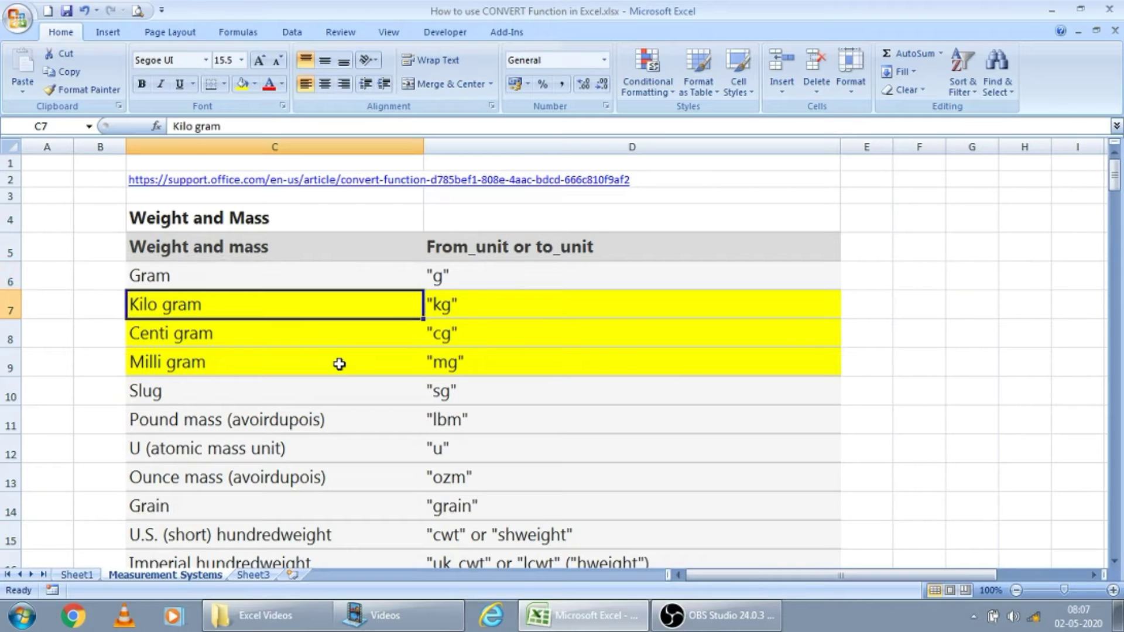
pyautogui.hotkey('shift', 'Down')
pyautogui.hotkey('shift', 'Down')
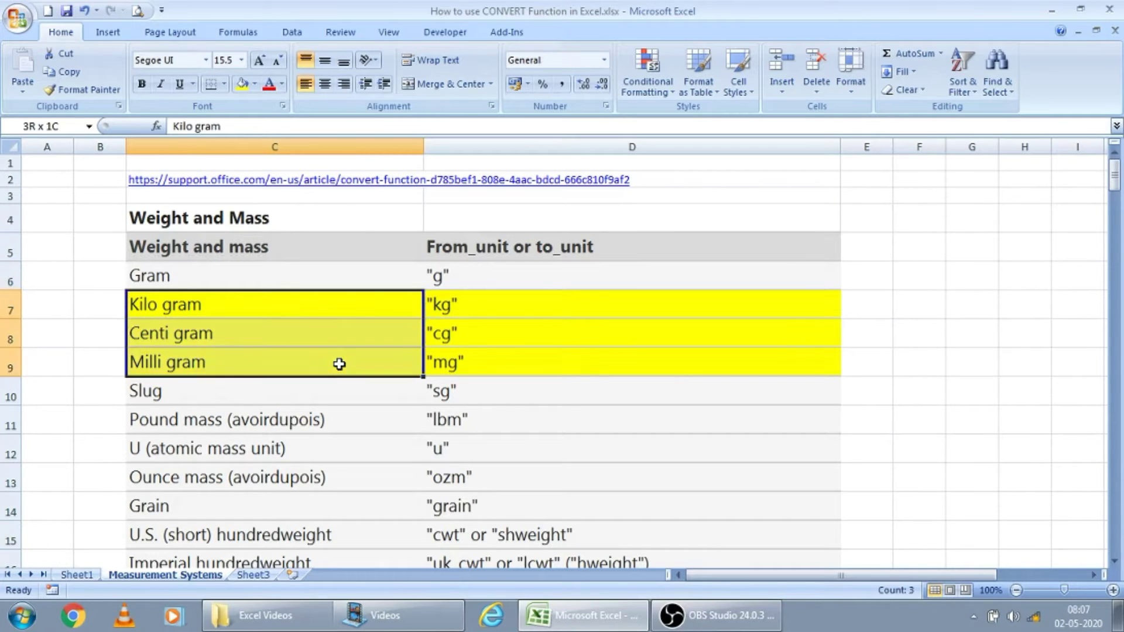
pyautogui.hotkey('shift', 'space')
pyautogui.press('Down')
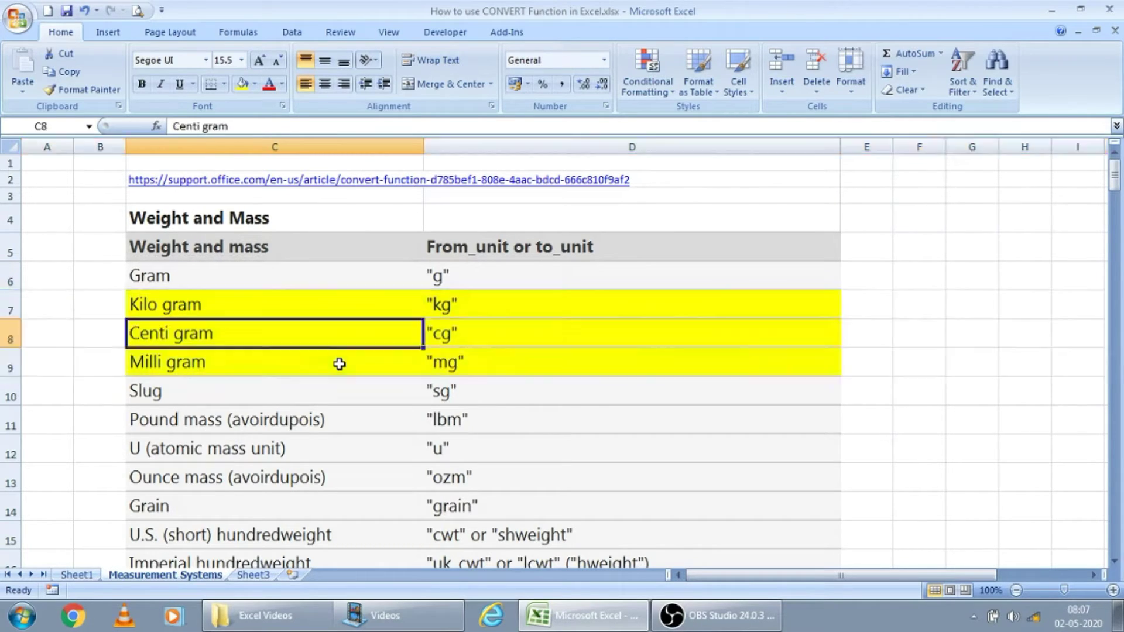
# - Examine the Distance table from Meter through the highlighted metric units to Nautical mile
pyautogui.press('pagedown')
pyautogui.press('Down')
pyautogui.press('Down')
pyautogui.press('Up')
pyautogui.press('Up')
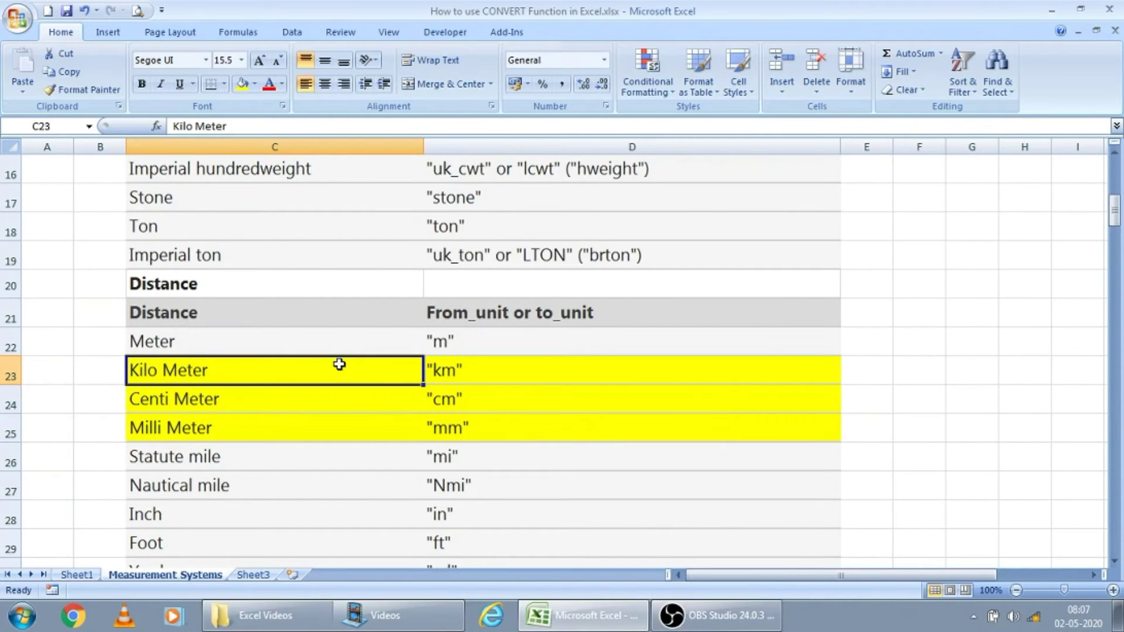
pyautogui.press('Down')
pyautogui.press('Down')
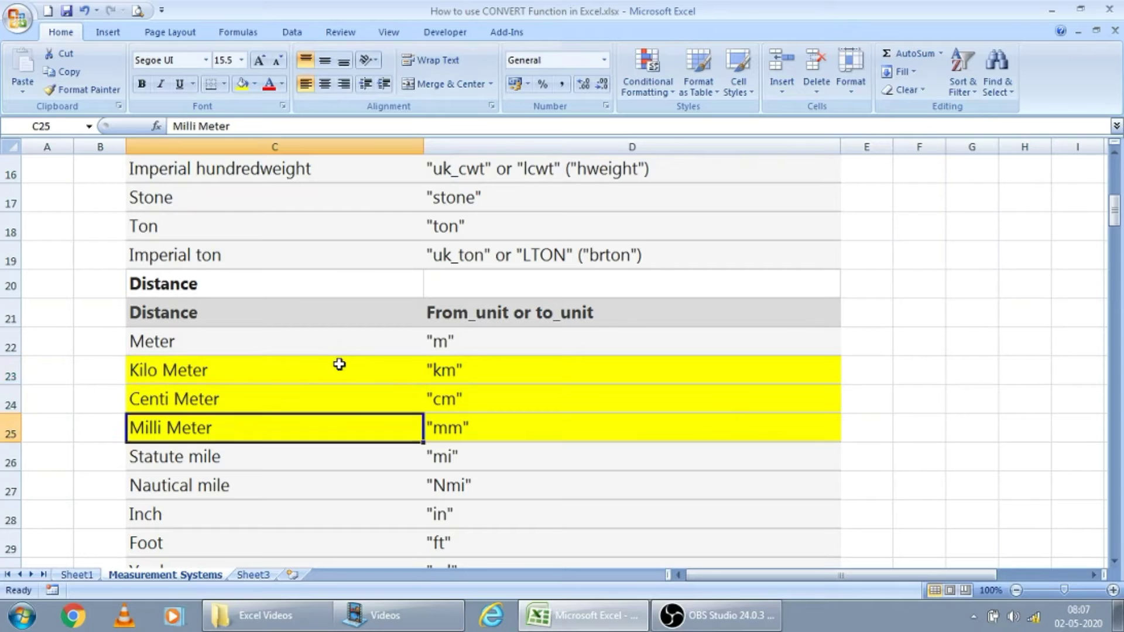
pyautogui.press('Up')
pyautogui.press('Up')
pyautogui.press('Up')
pyautogui.press('Up')
pyautogui.press('Down')
pyautogui.press('Down')
pyautogui.press('Down')
pyautogui.press('Down')
pyautogui.press('Down')
pyautogui.press('Down')
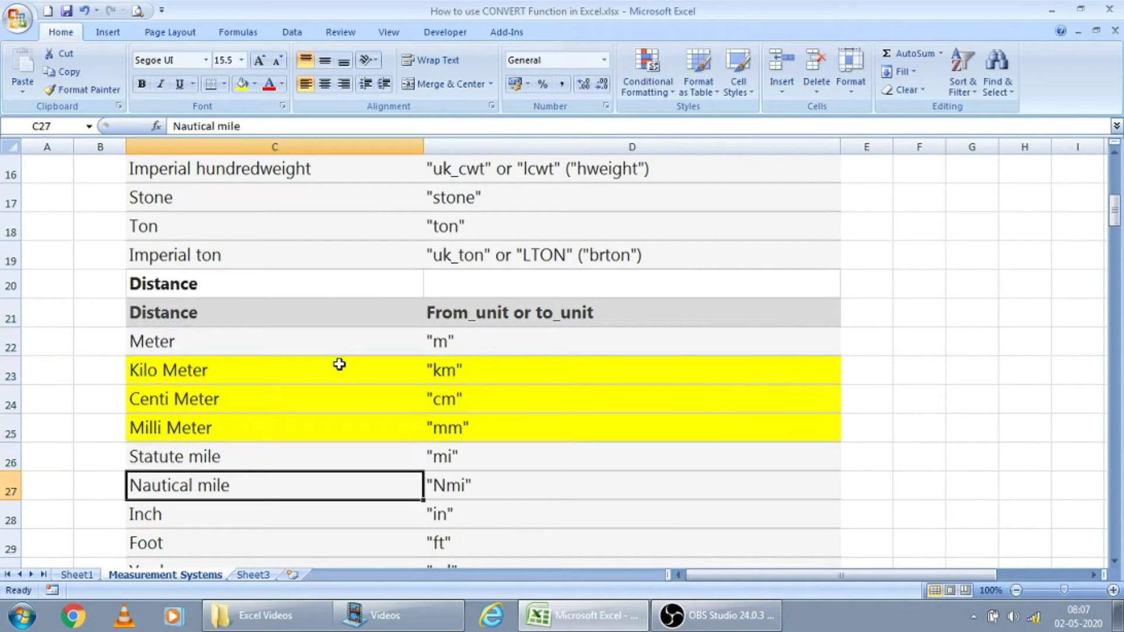
# - Review the unit codes for the remaining Distance entries, down to U.S survey mile
pyautogui.press('Right')
pyautogui.press('Down')
pyautogui.press('Down')
pyautogui.press('Down')
pyautogui.press('Down')
pyautogui.press('Down')
pyautogui.press('Down')
pyautogui.press('Down')
pyautogui.press('Down')
pyautogui.press('Down')
pyautogui.press('Down')
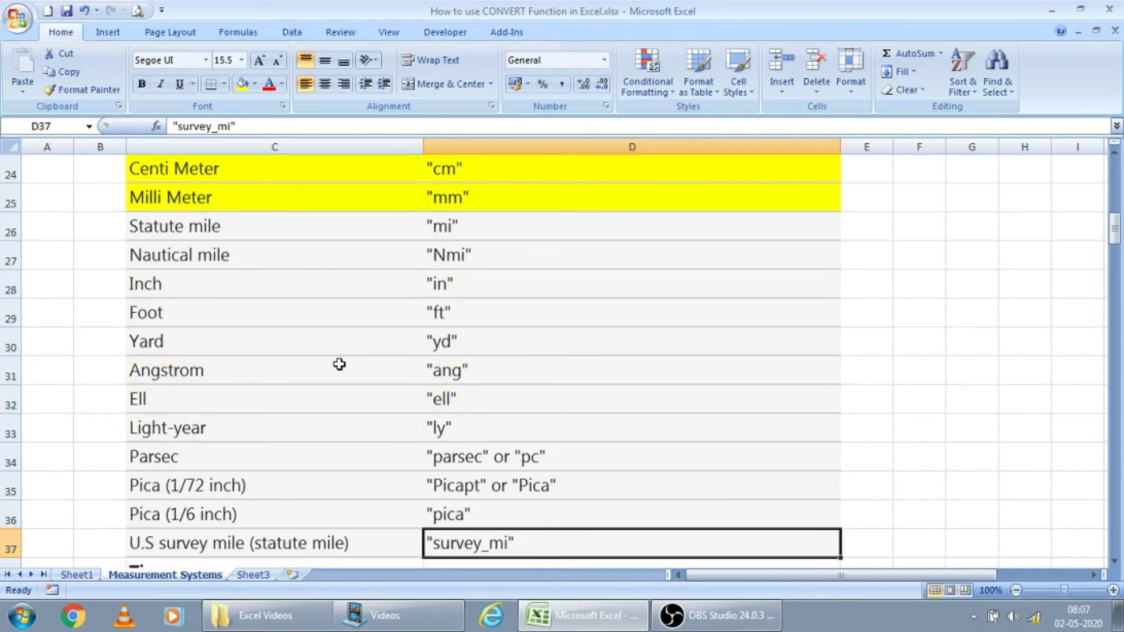
pyautogui.press('Up')
pyautogui.press('Up')
pyautogui.press('Up')
pyautogui.press('Up')
pyautogui.press('Up')
pyautogui.press('Left')
pyautogui.press('Left')
pyautogui.press('Right')
pyautogui.press('Right')
pyautogui.press('Down')
pyautogui.press('Down')
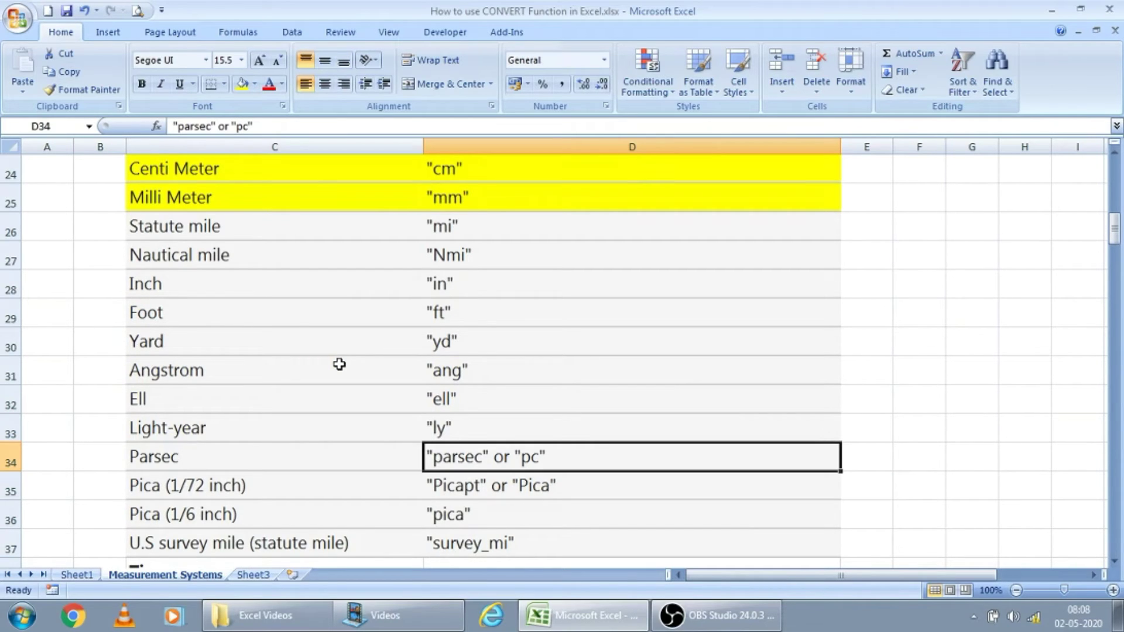
# - Review the unit codes in the Time table, down to the start of the Pressure table
pyautogui.press('Down')
pyautogui.press('Down')
pyautogui.press('Down')
pyautogui.press('Down')
pyautogui.press('Down')
pyautogui.press('Down')
pyautogui.press('Down')
pyautogui.press('Down')
pyautogui.press('Down')
pyautogui.press('Down')
pyautogui.press('Down')
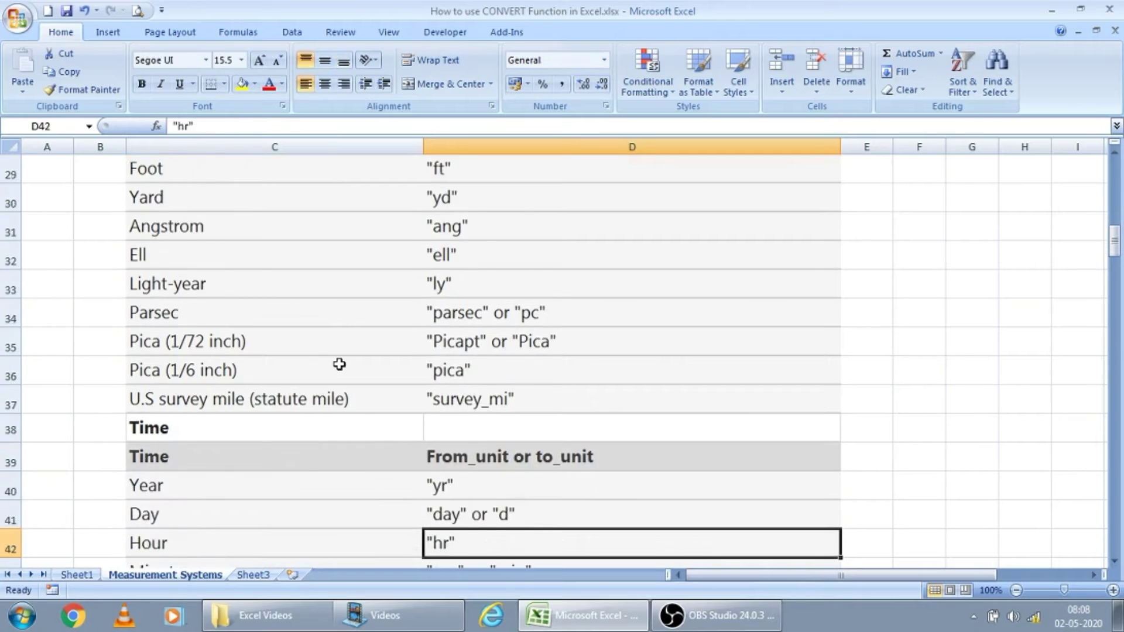
pyautogui.press('Down')
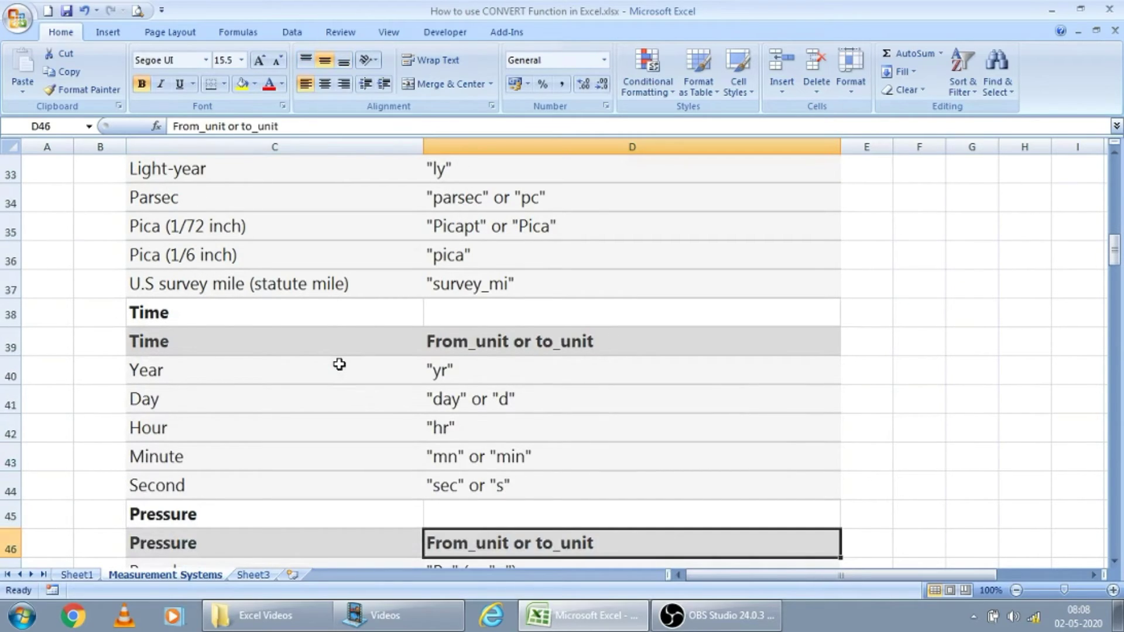
pyautogui.press('Up')
pyautogui.press('Up')
pyautogui.press('Up')
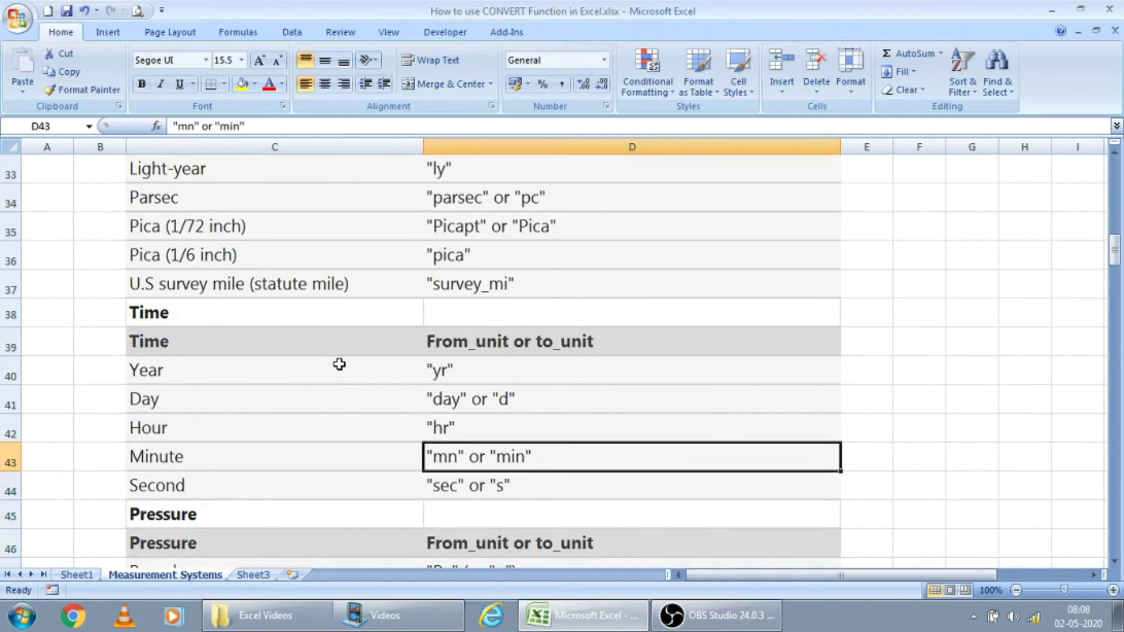
# - Return to the start of the sheet and examine the gram, kilo gram and centi gram unit codes
pyautogui.hotkey('ctrl', 'Home')
pyautogui.press('Right')
pyautogui.press('Right')
pyautogui.press('Down')
pyautogui.press('Down')
pyautogui.press('Down')
pyautogui.press('Down')
pyautogui.press('Down')
pyautogui.press('Down')
pyautogui.press('Right')
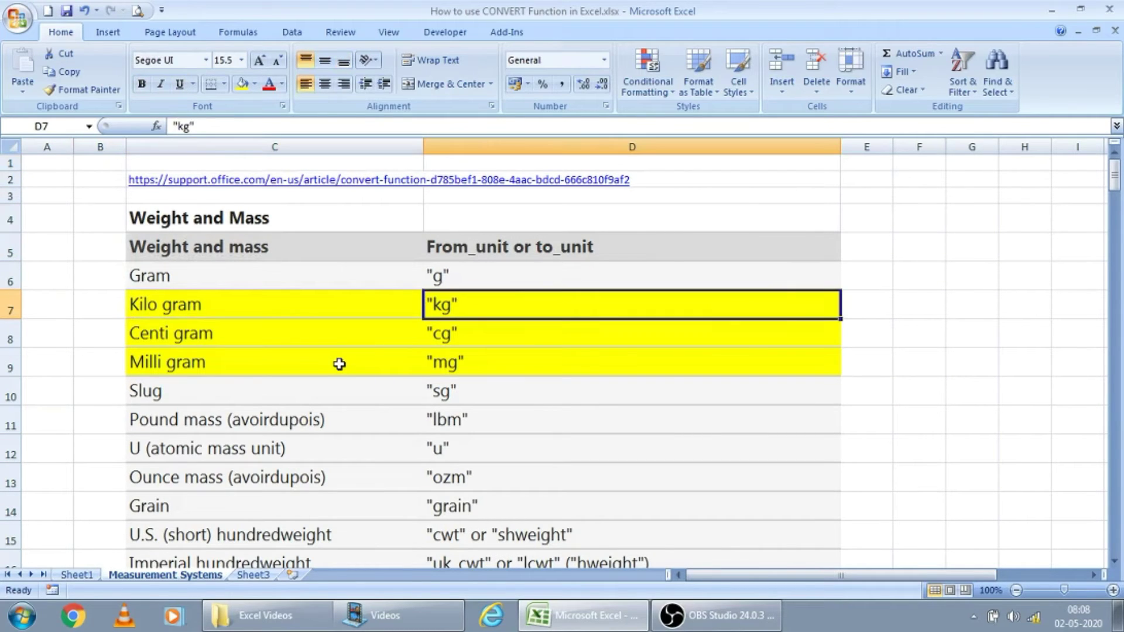
pyautogui.press('Down')
pyautogui.press('Up')
pyautogui.press('Left')
pyautogui.press('Right')
pyautogui.press('Up')
pyautogui.press('Up')
pyautogui.press('Down')
pyautogui.press('Down')
pyautogui.press('Down')
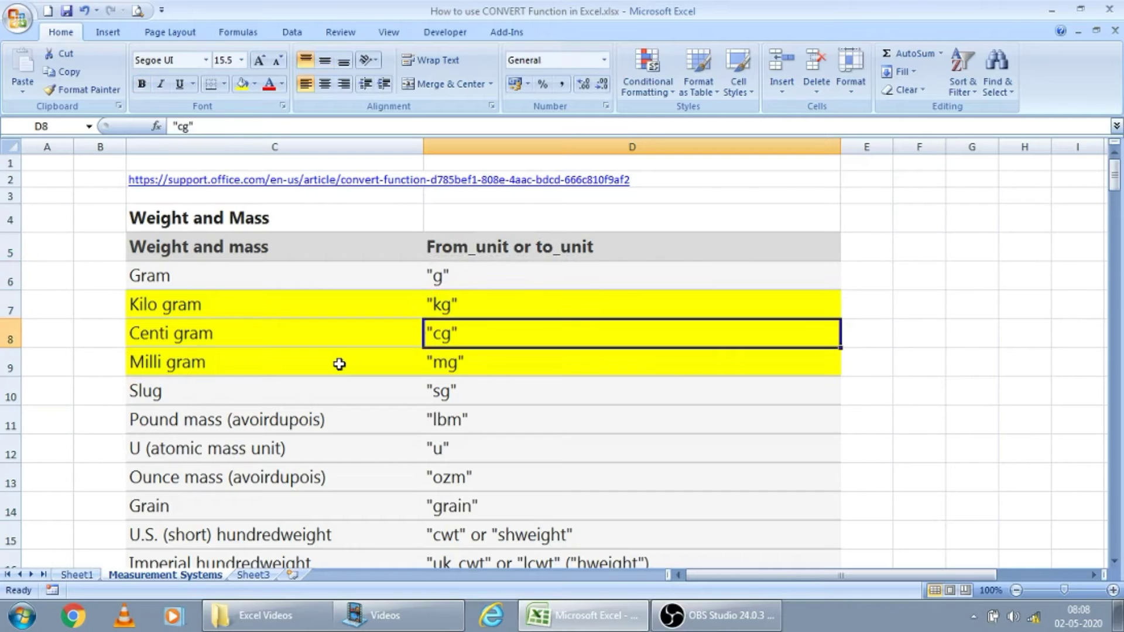
# - Compare the highlighted Kilo gram, Centi gram and Milli gram names with their prefixed unit codes
pyautogui.press('Up')
pyautogui.press('Left')
pyautogui.press('Left')
pyautogui.press('Right')
pyautogui.hotkey('shift', 'Down')
pyautogui.hotkey('shift', 'Down')
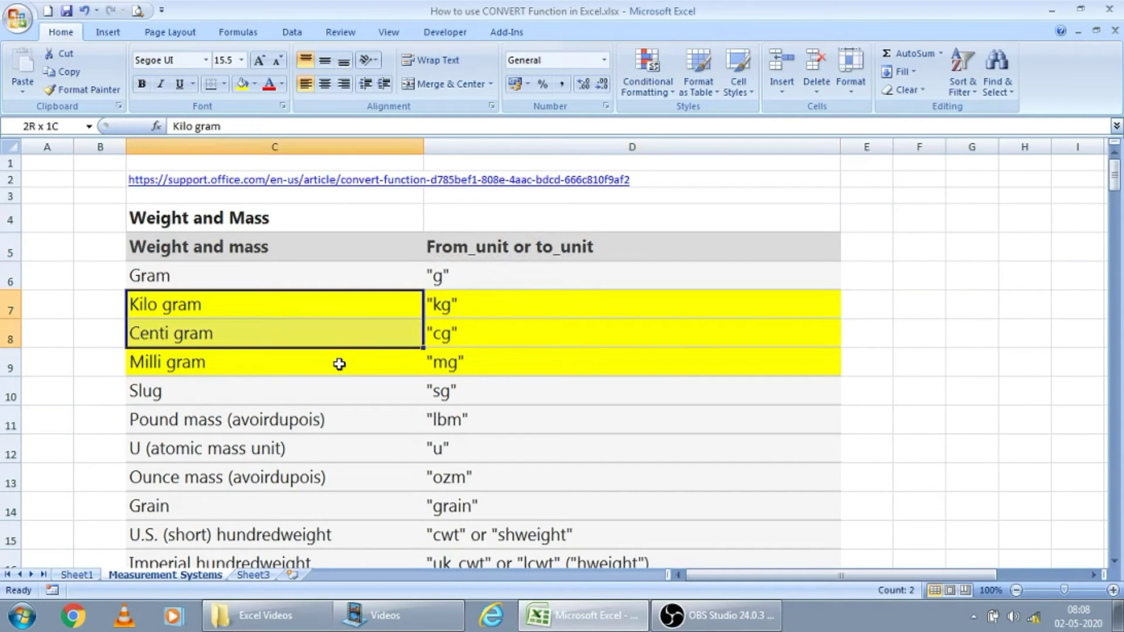
pyautogui.press('Right')
pyautogui.press('Down')
pyautogui.press('Left')
pyautogui.press('Left')
pyautogui.press('Down')
pyautogui.press('Right')
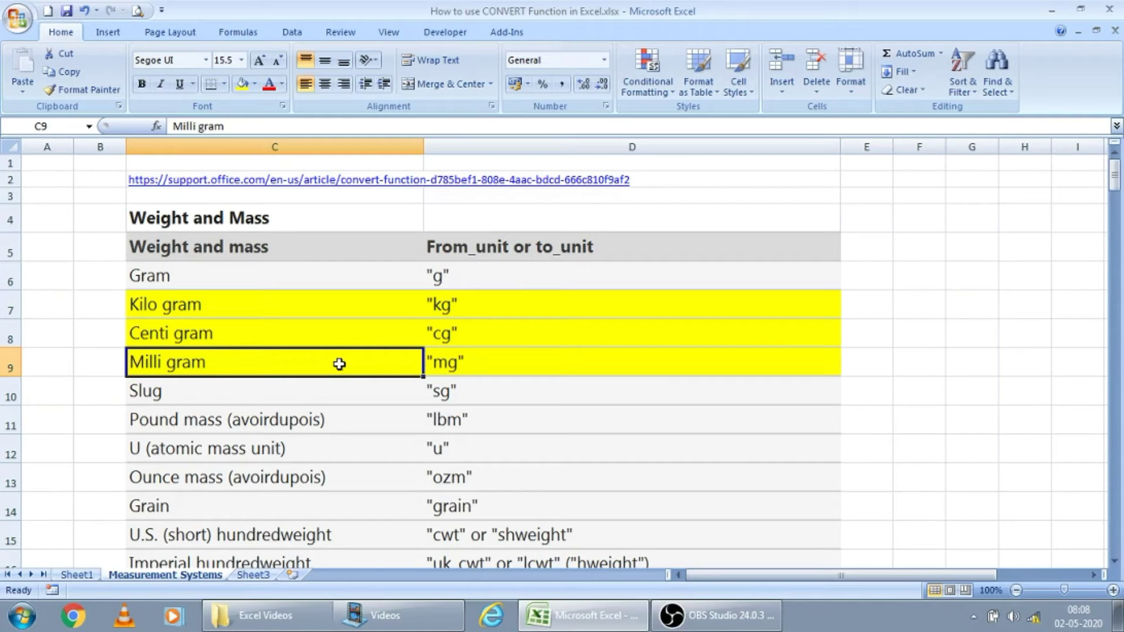
# - Return to Sheet1 and review the Distance unit cells, keeping Kilo Meter selected as the from unit
pyautogui.hotkey('ctrl', 'pageup')
pyautogui.press('Left')
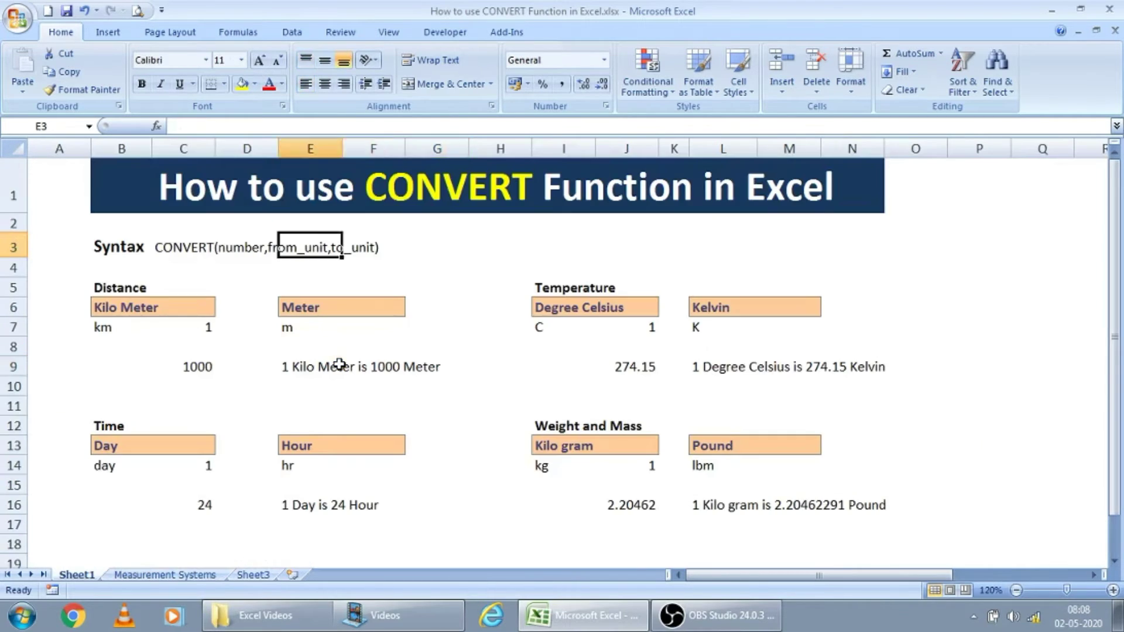
pyautogui.press('Left')
pyautogui.press('Left')
pyautogui.press('Down')
pyautogui.press('Down')
pyautogui.press('Down')
pyautogui.press('Left')
pyautogui.press('Left')
pyautogui.press('Left')
pyautogui.press('Right')
pyautogui.press('Right')
pyautogui.press('Right')
pyautogui.press('Left')
pyautogui.press('Left')
pyautogui.press('Right')
pyautogui.press('Right')
pyautogui.press('Left')
pyautogui.press('Left')
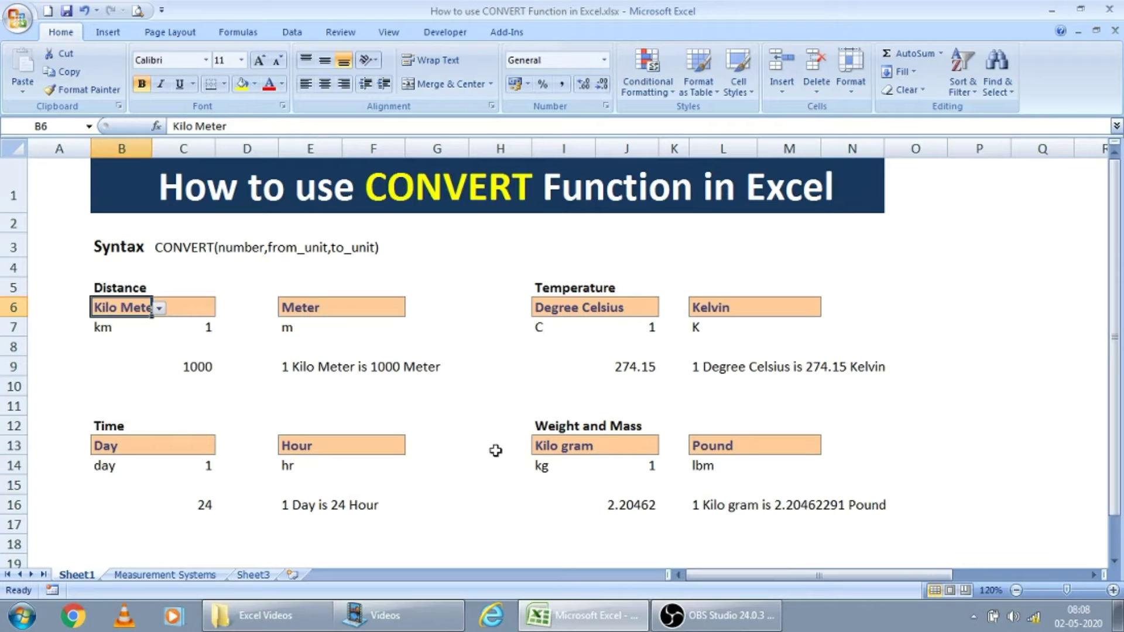
pyautogui.hotkey('alt', 'Down')
pyautogui.press('Return')
# - Examine the helper lists of distance and temperature unit names and codes starting in column S
pyautogui.moveTo(743, 576); pyautogui.dragTo(860, 586)
pyautogui.click(808, 464)
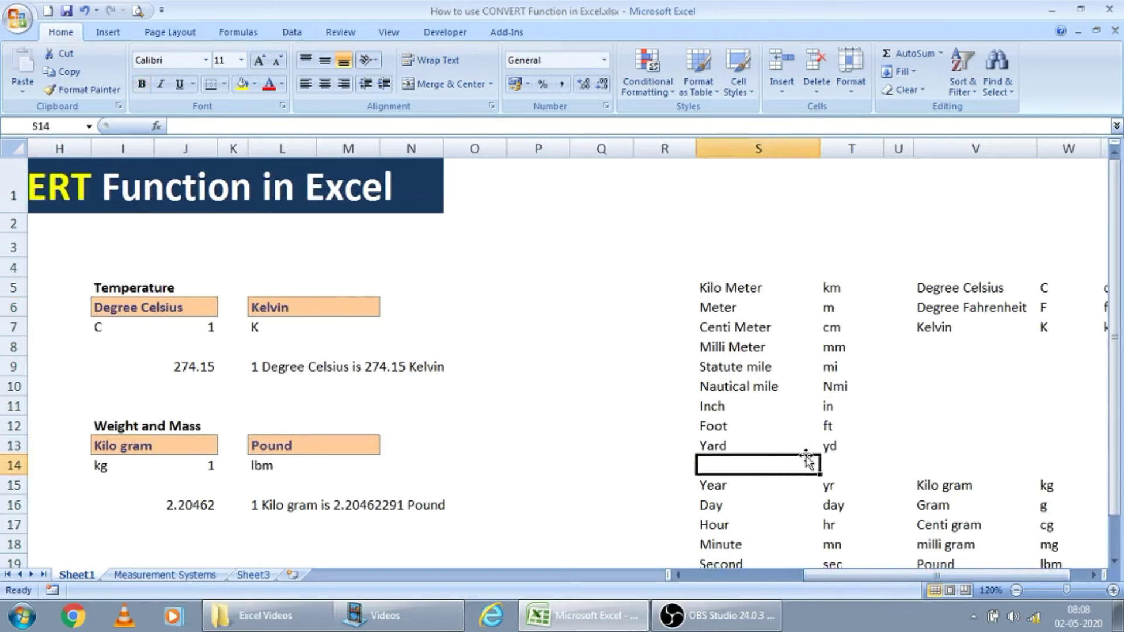
pyautogui.hotkey('ctrl', 'Up')
pyautogui.hotkey('ctrl', 'Up')
pyautogui.hotkey('ctrl', 'shift', 'Down')
pyautogui.hotkey('ctrl', 'Right')
pyautogui.hotkey('ctrl', 'Right')
pyautogui.hotkey('ctrl', 'Right')
pyautogui.hotkey('ctrl', 'Left')
pyautogui.press('Down')
pyautogui.hotkey('ctrl', 'Down')
pyautogui.hotkey('ctrl', 'Down')
pyautogui.hotkey('ctrl', 'Down')
# - Examine the helper list of time units and their codes in S15:T19, starting from the Year entry
pyautogui.press('Up')
pyautogui.press('Up')
pyautogui.press('Up')
pyautogui.press('Up')
pyautogui.press('Up')
pyautogui.press('Up')
pyautogui.hotkey('ctrl', 'Left')
pyautogui.press('Left')
pyautogui.hotkey('ctrl', 'shift', 'Down')
pyautogui.press('Right')
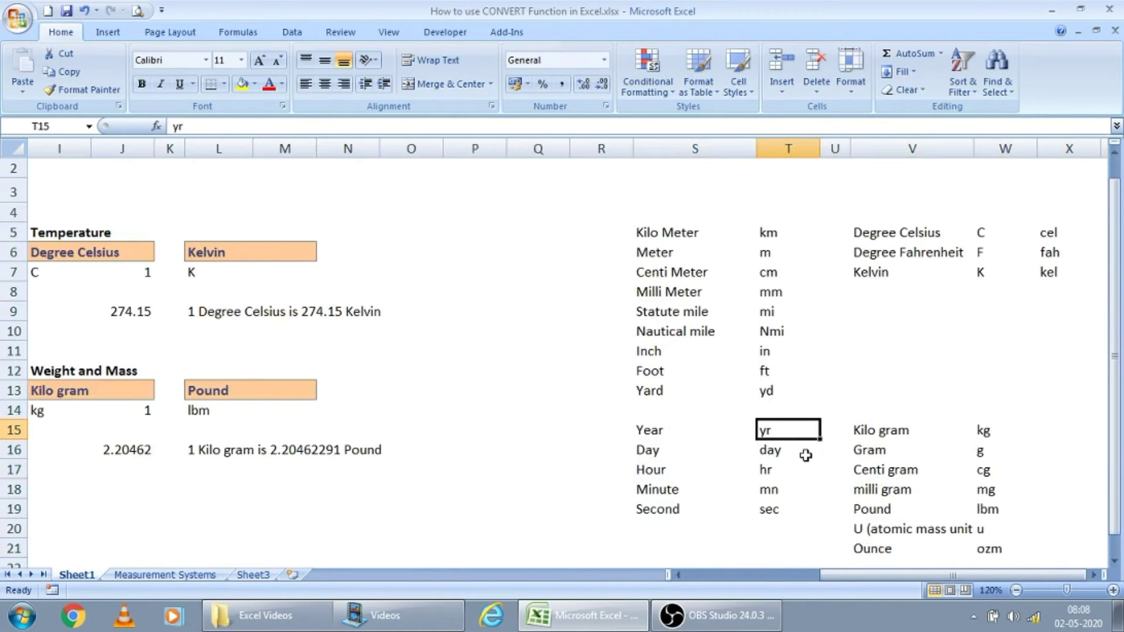
pyautogui.press('Left')
pyautogui.press('Left')
pyautogui.press('Right')
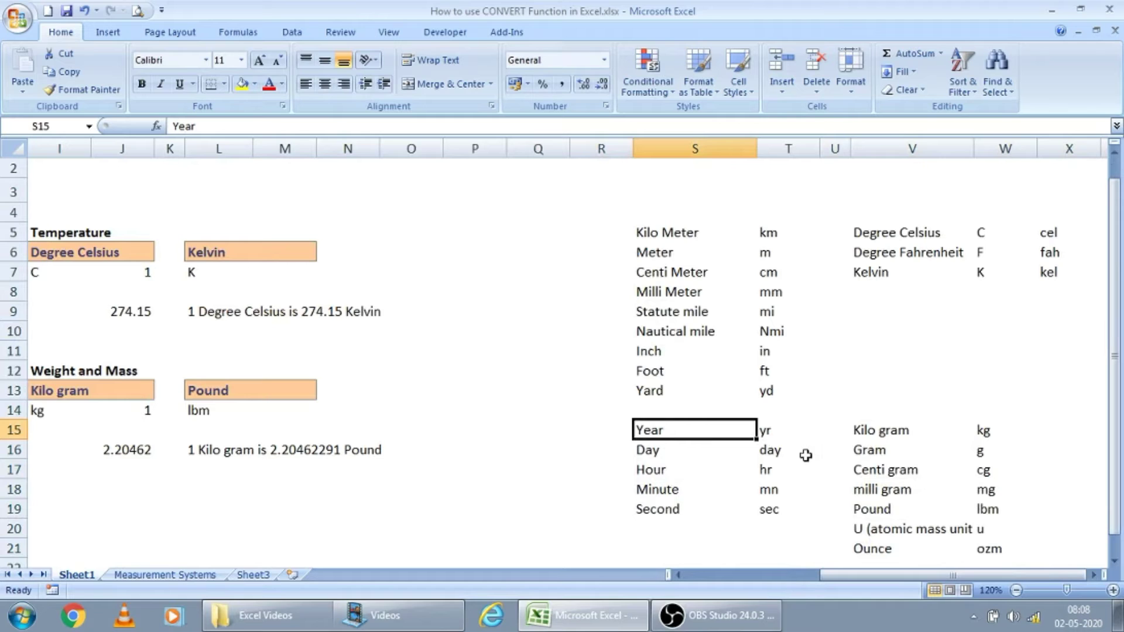
# - Inspect the VLOOKUP formula in B14 together with its lookup range S15:T19, leaving the formula as it is
pyautogui.press('Home')
pyautogui.press('Right')
pyautogui.press('Up')
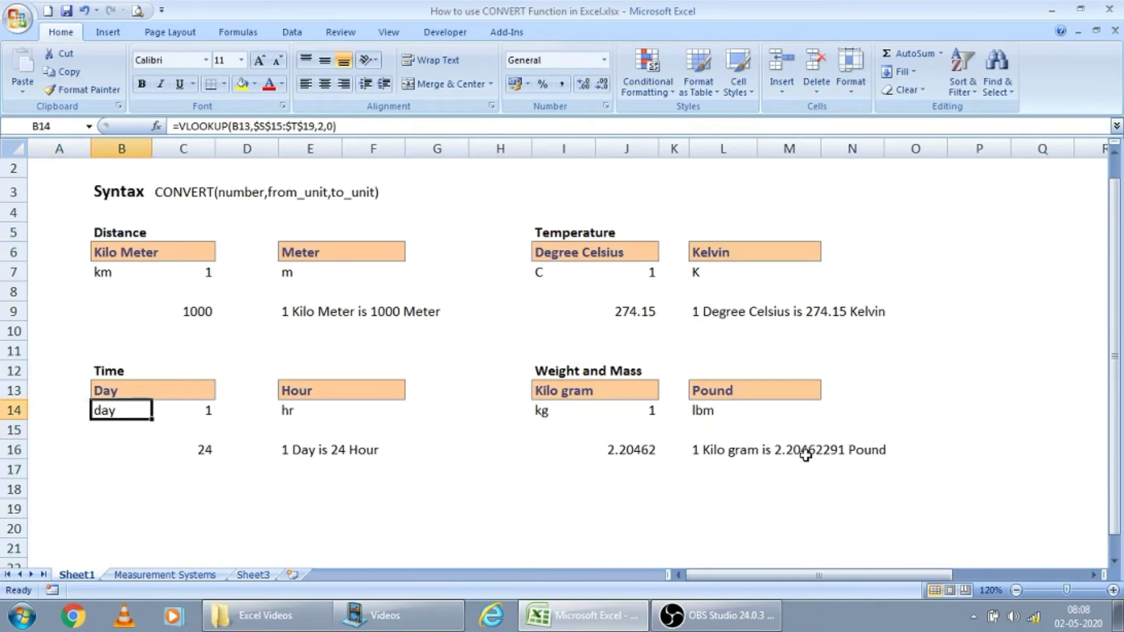
pyautogui.press('Up')
pyautogui.press('Down')
pyautogui.press('F2')
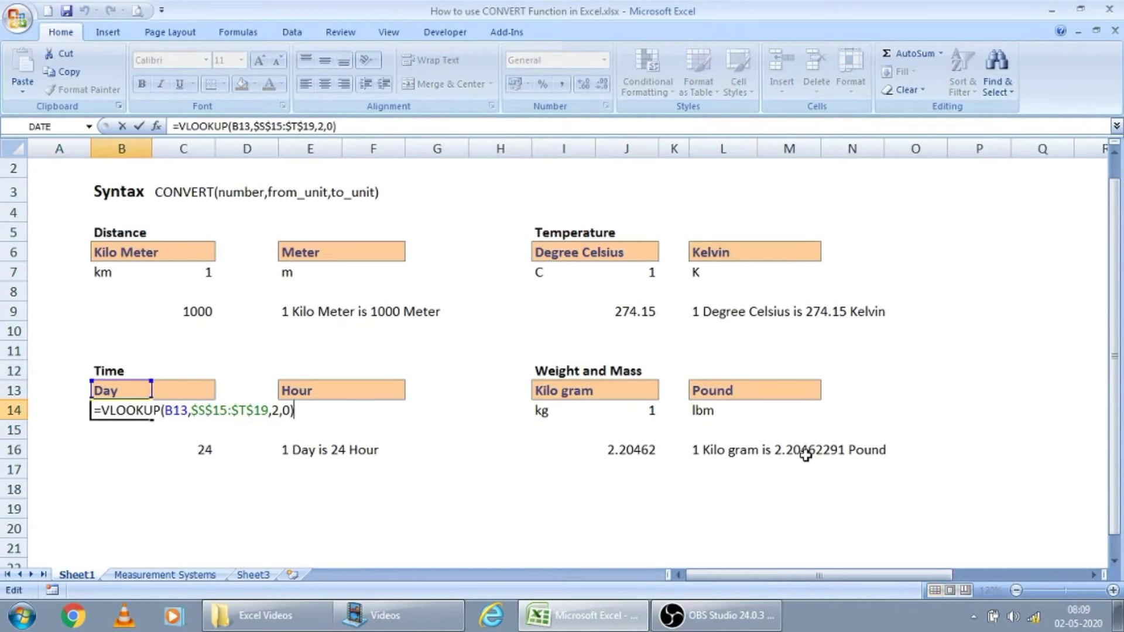
pyautogui.press('Escape')
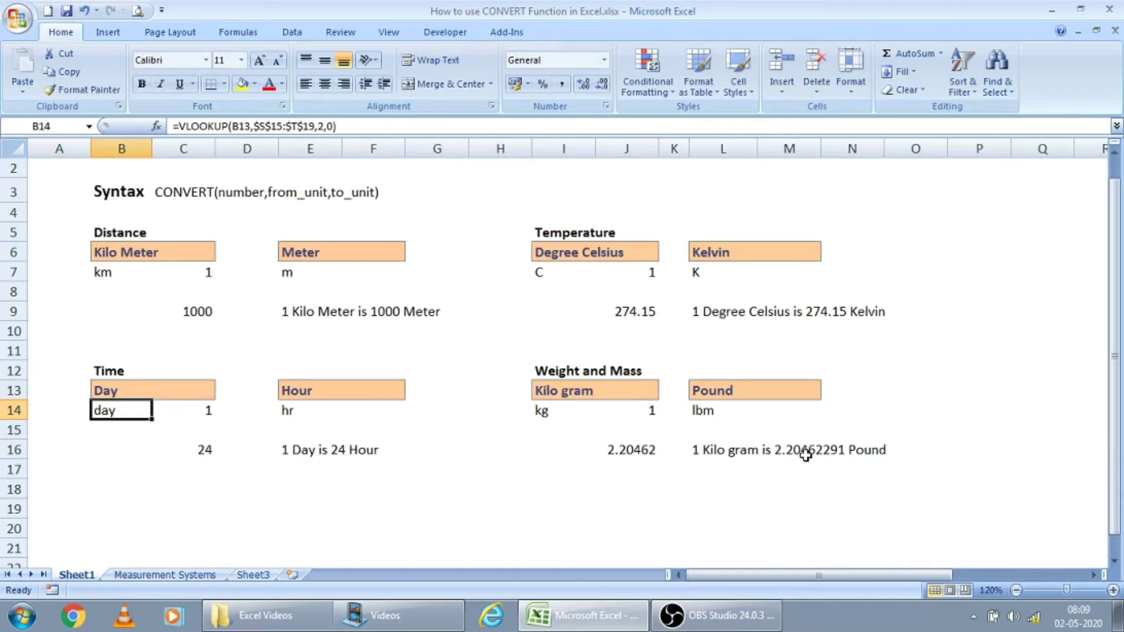
pyautogui.press('F2')
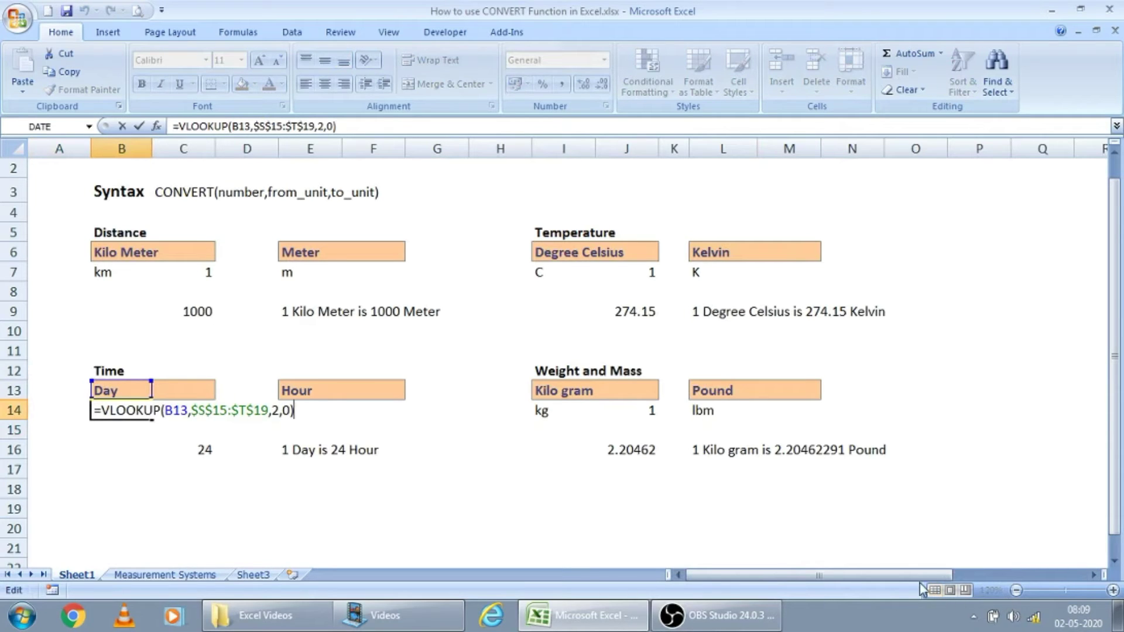
pyautogui.moveTo(912, 580); pyautogui.dragTo(1047, 580)
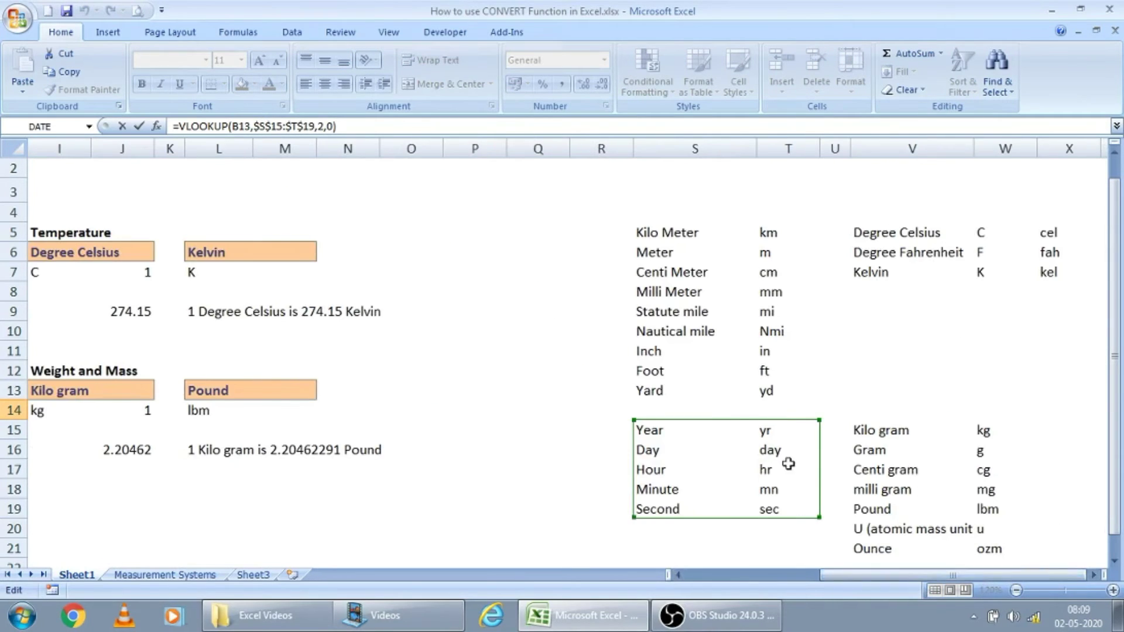
pyautogui.press('Escape')
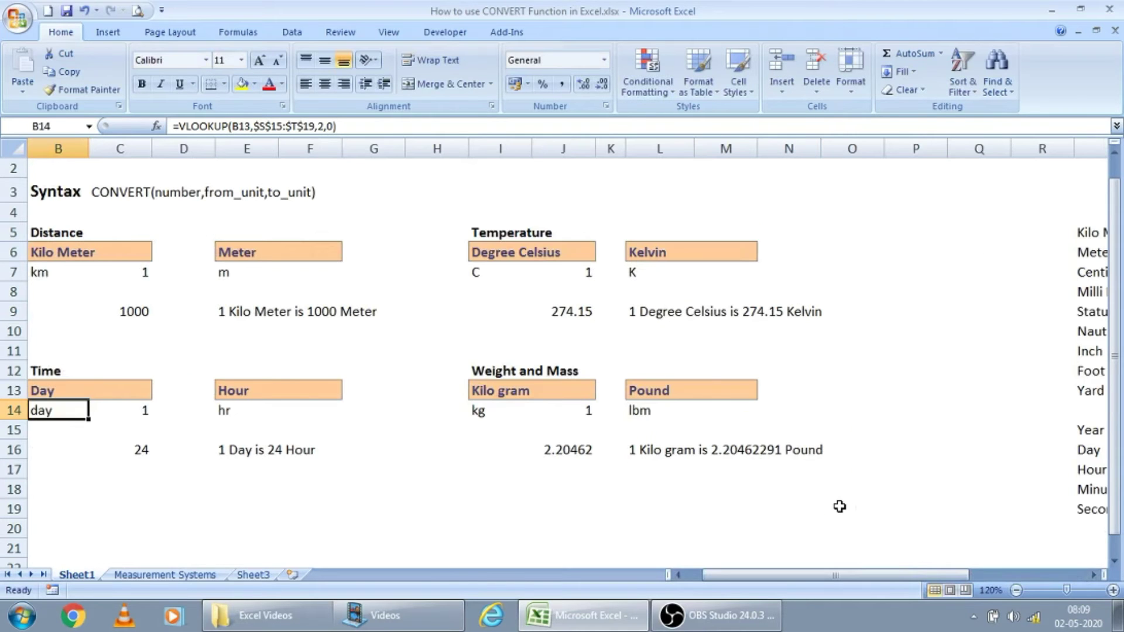
# - Choose Year as the from unit of the Time conversion in B13
pyautogui.press('Up')
pyautogui.hotkey('alt', 'Down')
pyautogui.press('Down')
pyautogui.press('Down')
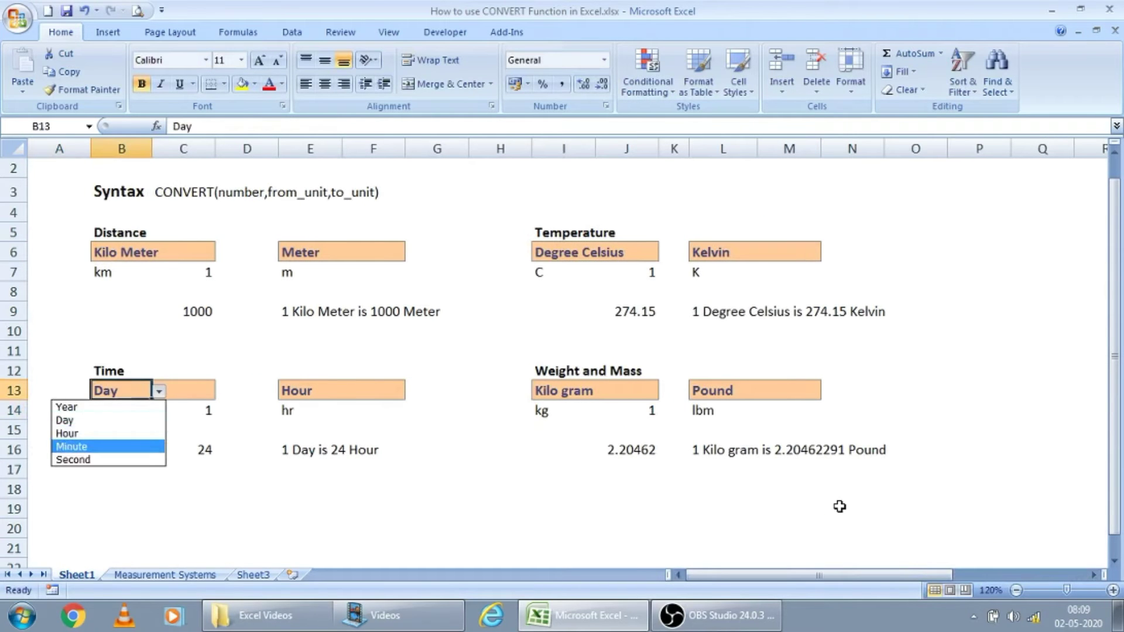
pyautogui.press('Up')
pyautogui.press('Up')
pyautogui.press('Up')
pyautogui.press('Return')
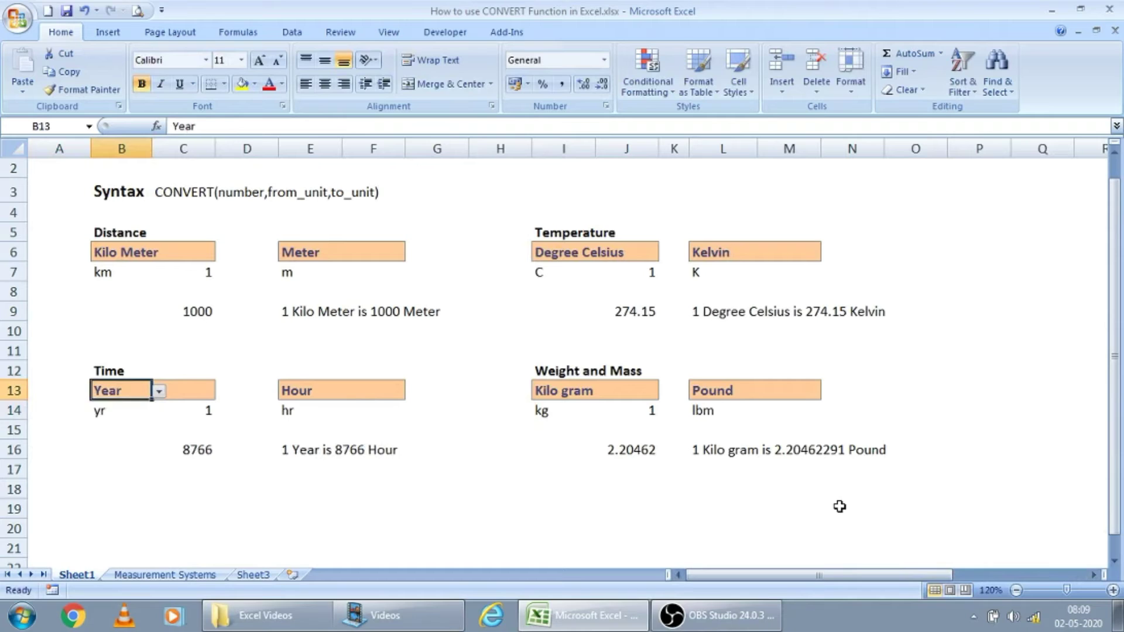
# - Inspect the CONVERT formula in C16, matching its number, from_unit and to_unit arguments to the cells they reference
pyautogui.press('Down')
pyautogui.press('Up')
pyautogui.press('Right')
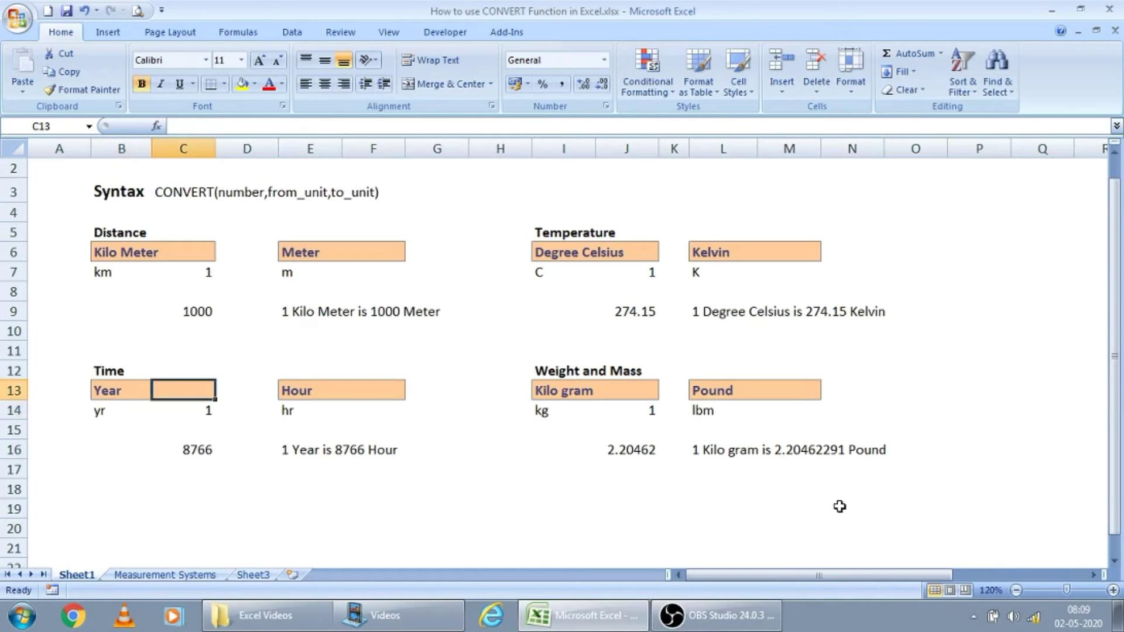
pyautogui.press('Right')
pyautogui.press('Right')
pyautogui.press('Left')
pyautogui.press('Left')
pyautogui.press('Down')
pyautogui.press('Down')
pyautogui.press('Down')
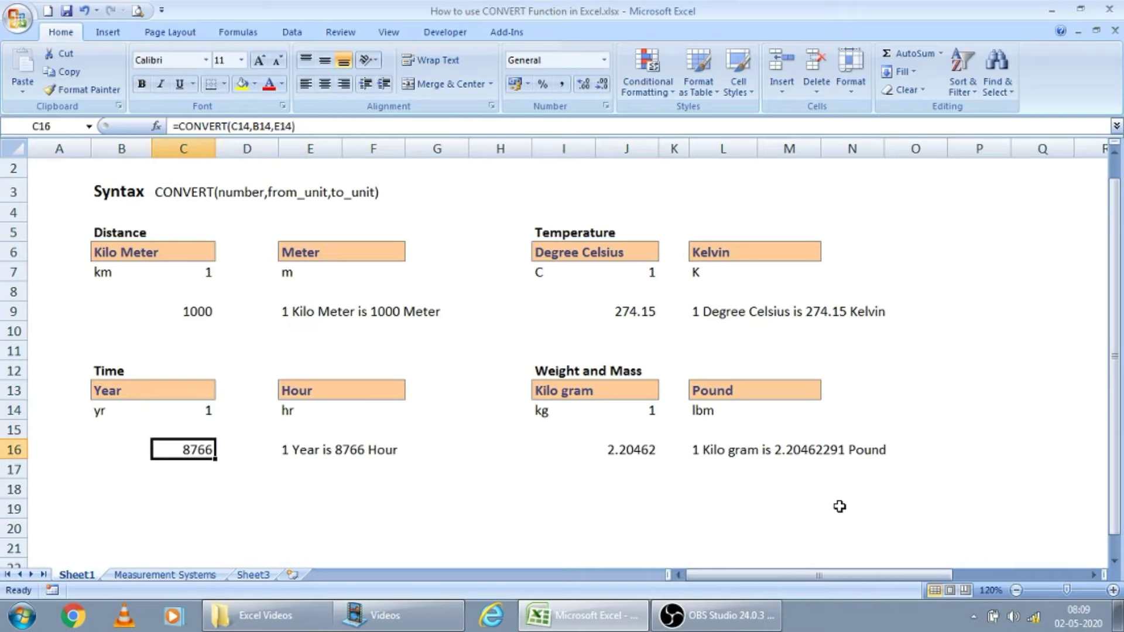
pyautogui.press('F2')
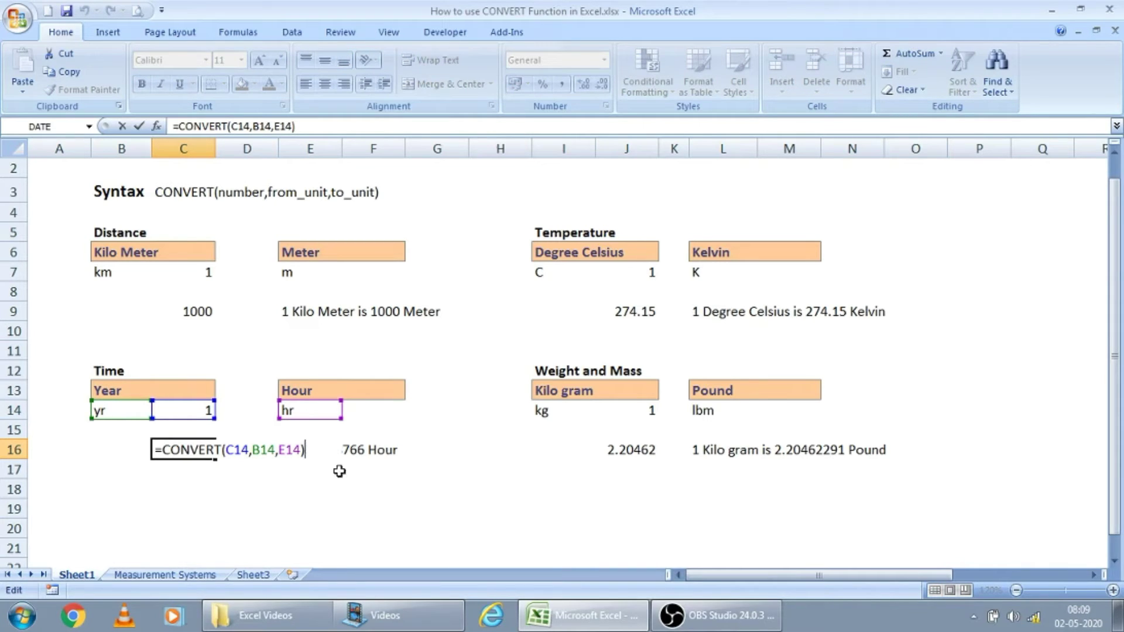
pyautogui.click(227, 452)
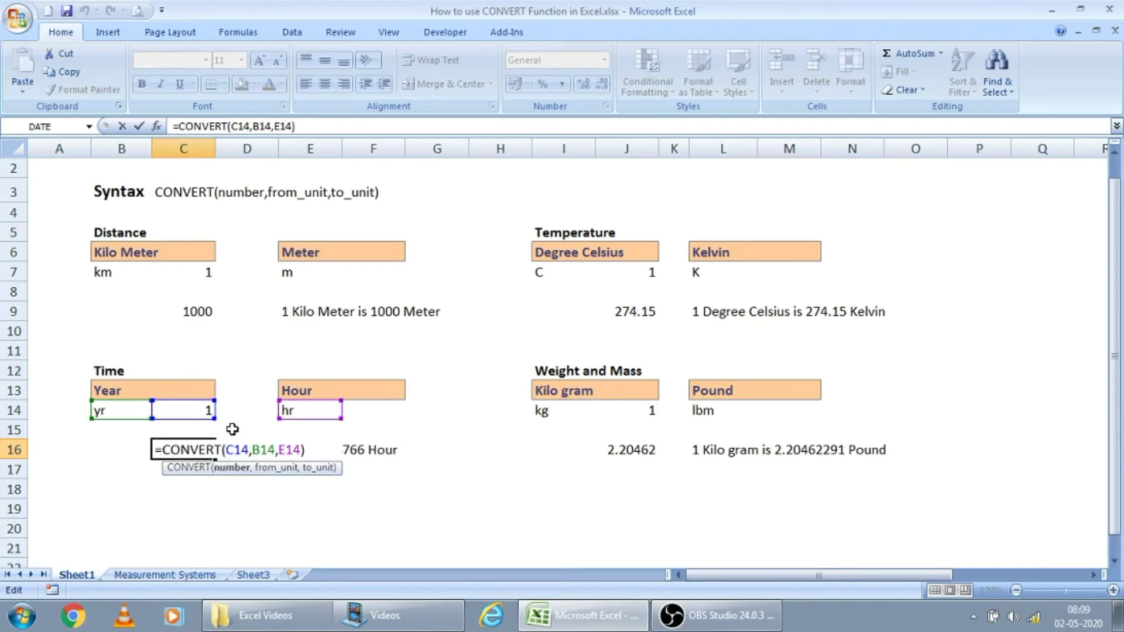
pyautogui.click(267, 449)
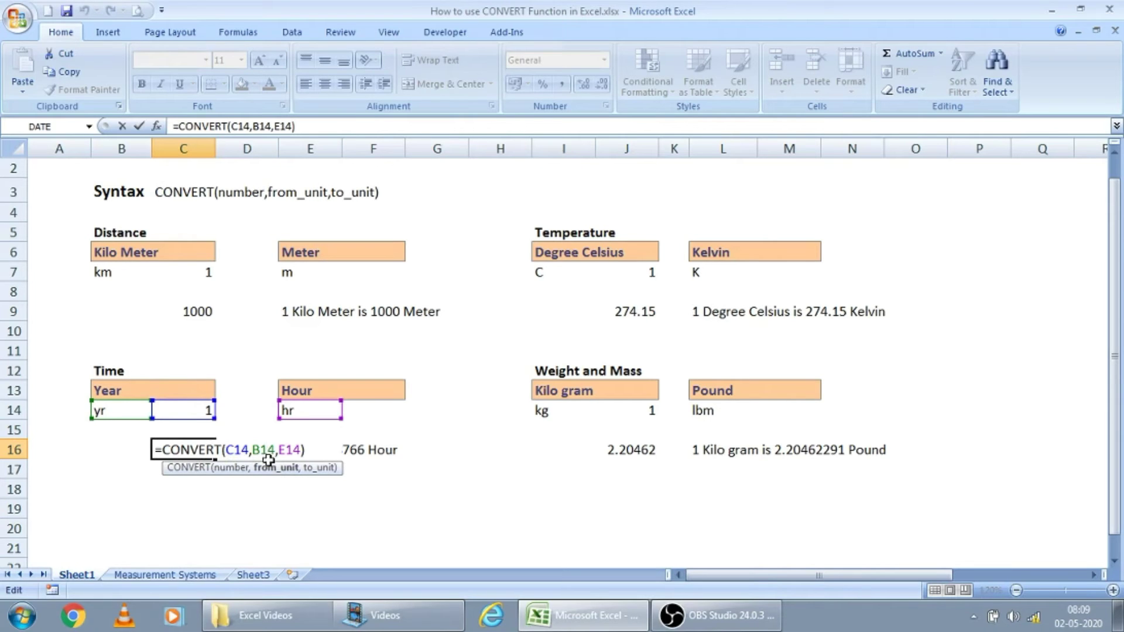
pyautogui.click(283, 449)
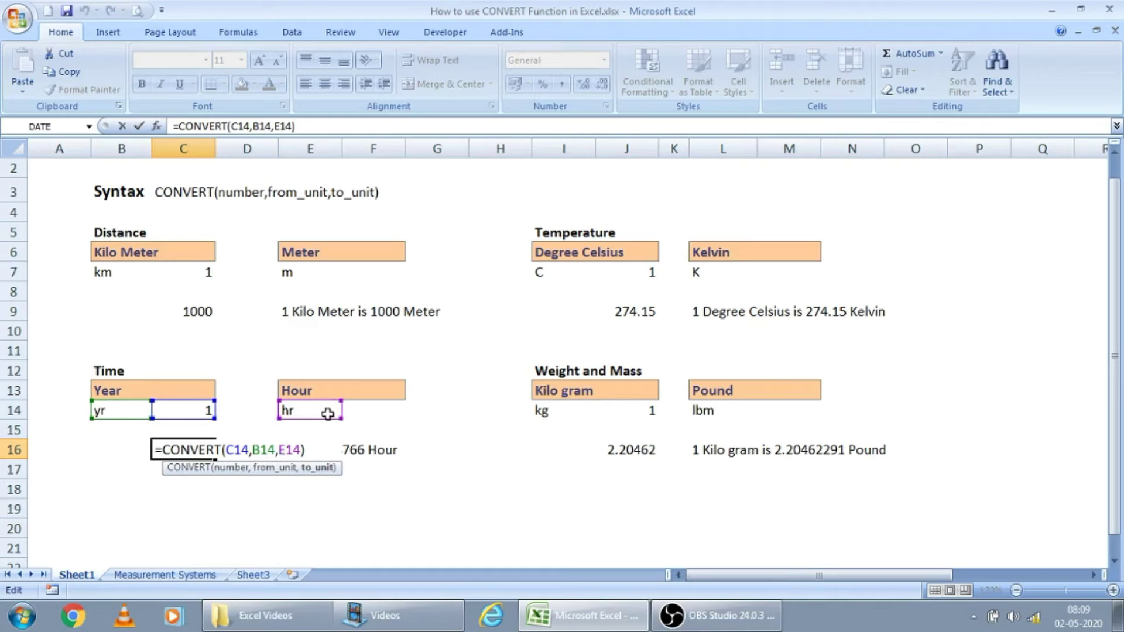
pyautogui.hotkey('ctrl', 'Return')
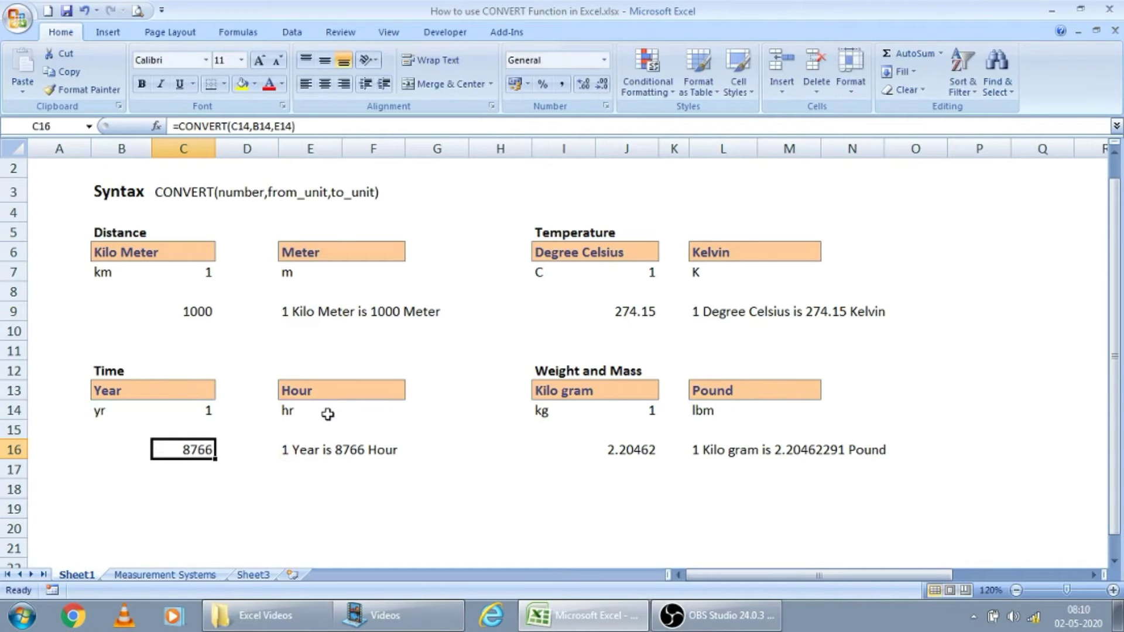
# - Choose Day as the to unit of the Time conversion in E13
pyautogui.press('Up')
pyautogui.press('Up')
pyautogui.press('Up')
pyautogui.press('Left')
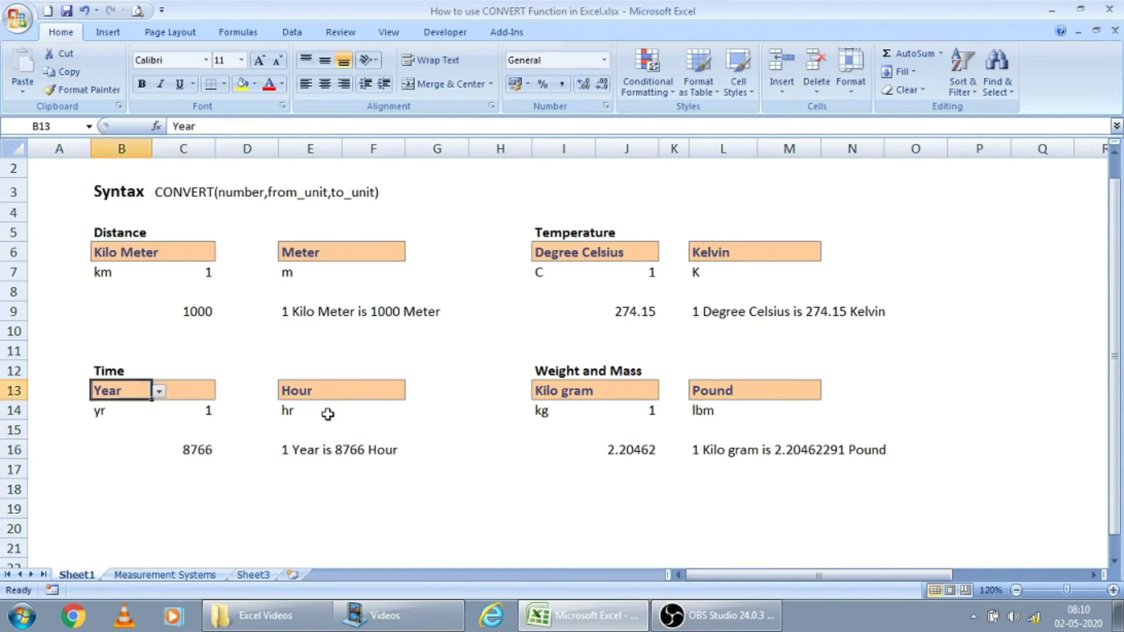
pyautogui.press('Right')
pyautogui.press('Right')
pyautogui.press('Right')
pyautogui.hotkey('alt', 'Down')
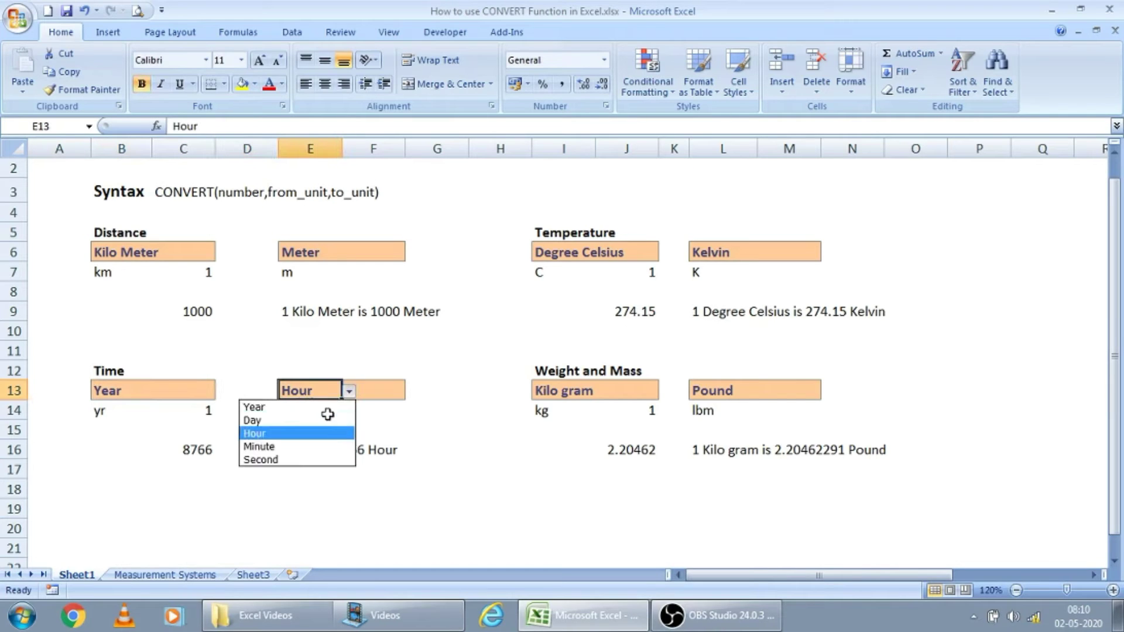
pyautogui.press('Up')
pyautogui.press('Up')
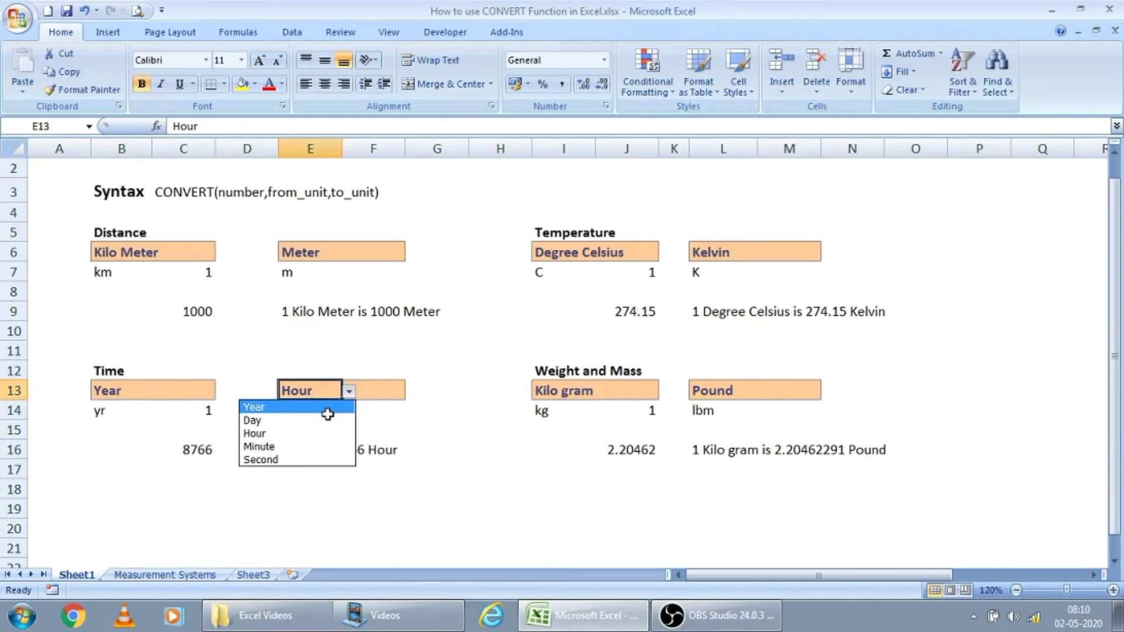
pyautogui.press('Down')
pyautogui.press('Return')
# - Examine the number and unit codes feeding the Year to Day conversion
pyautogui.press('Left')
pyautogui.press('Left')
pyautogui.press('Down')
pyautogui.press('Down')
pyautogui.press('Up')
pyautogui.press('Right')
pyautogui.press('Right')
pyautogui.press('Up')
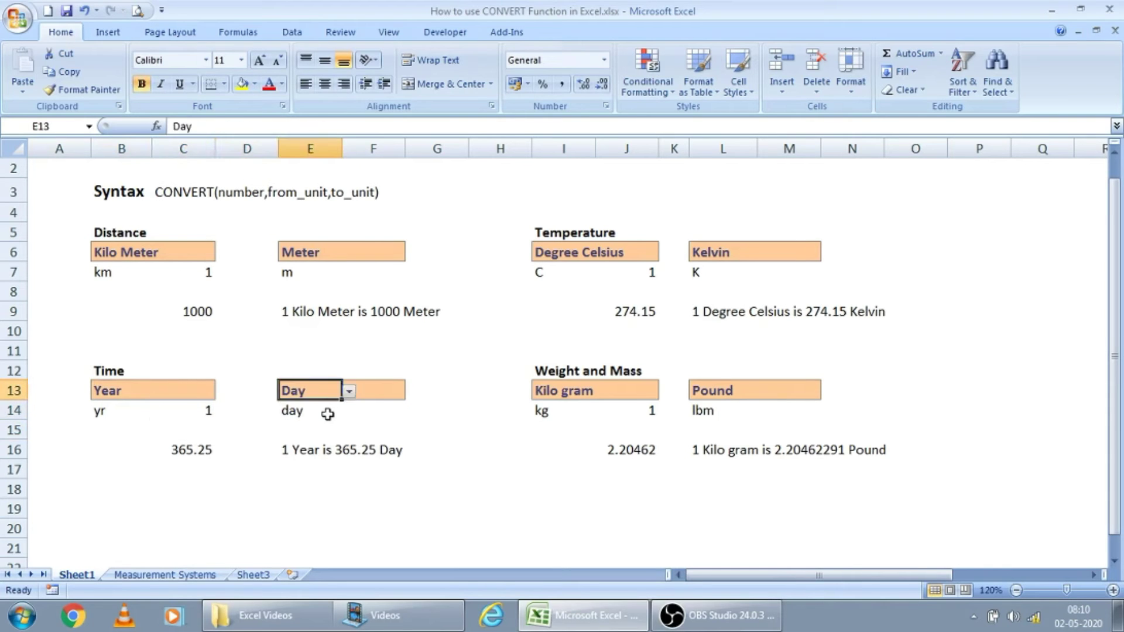
# - Set the from unit of the Time conversion in B13 to Day
pyautogui.press('Left')
pyautogui.press('Left')
pyautogui.press('Left')
pyautogui.hotkey('alt', 'Down')
pyautogui.press('Down')
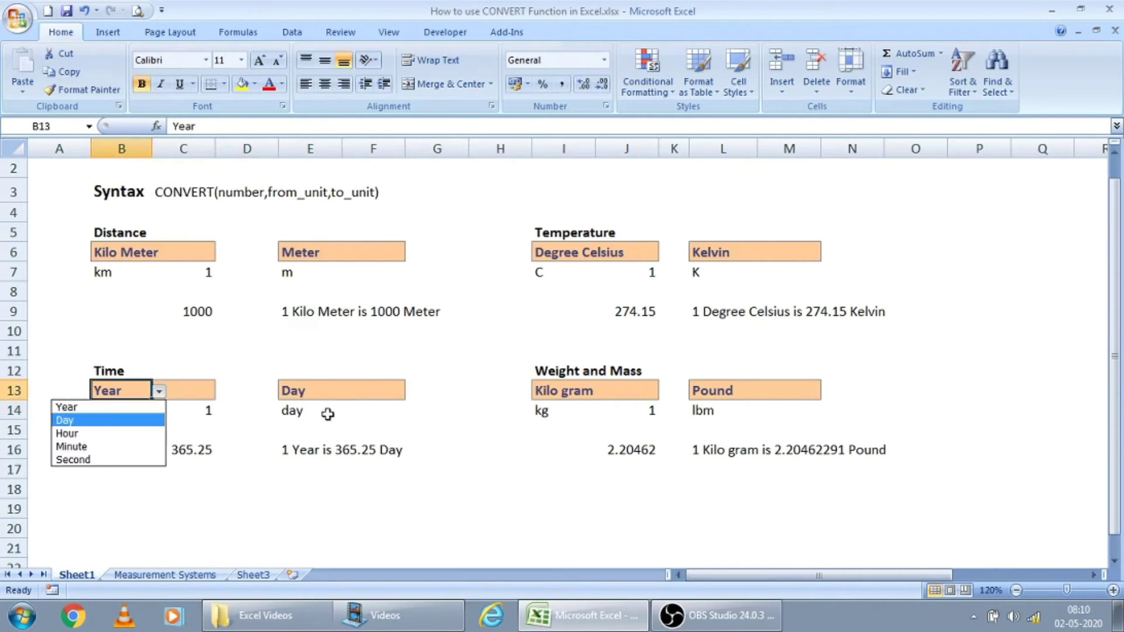
pyautogui.press('Return')
# - Set the to unit of the Time conversion in E13 to Hour
pyautogui.press('Right')
pyautogui.press('Right')
pyautogui.hotkey('alt', 'Down')
pyautogui.press('Down')
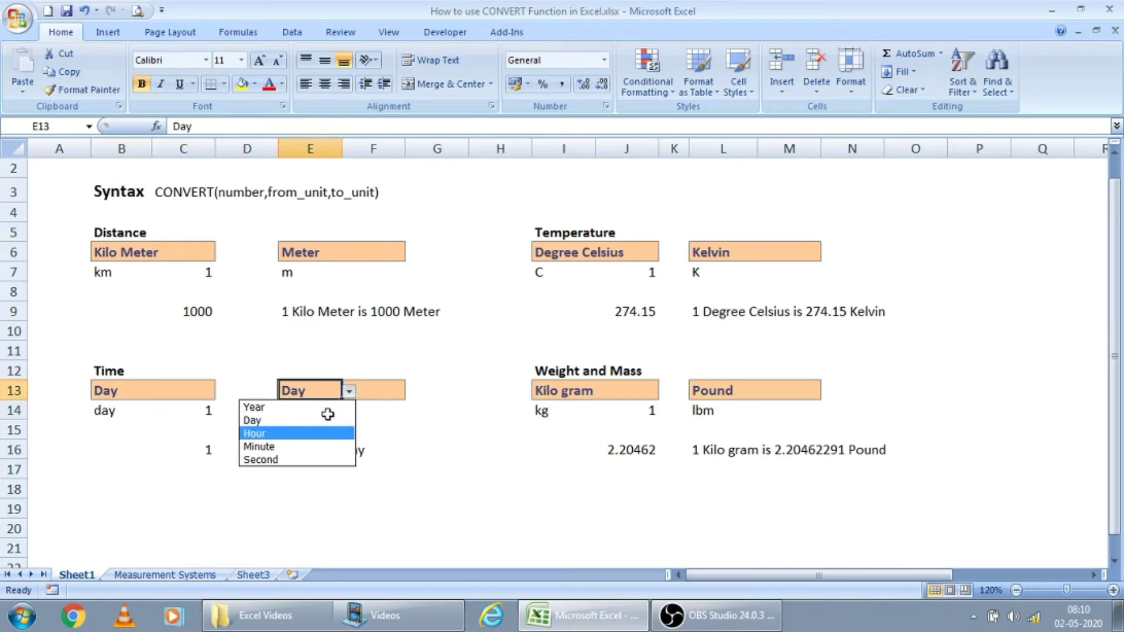
pyautogui.press('Down')
pyautogui.press('Up')
pyautogui.press('Return')
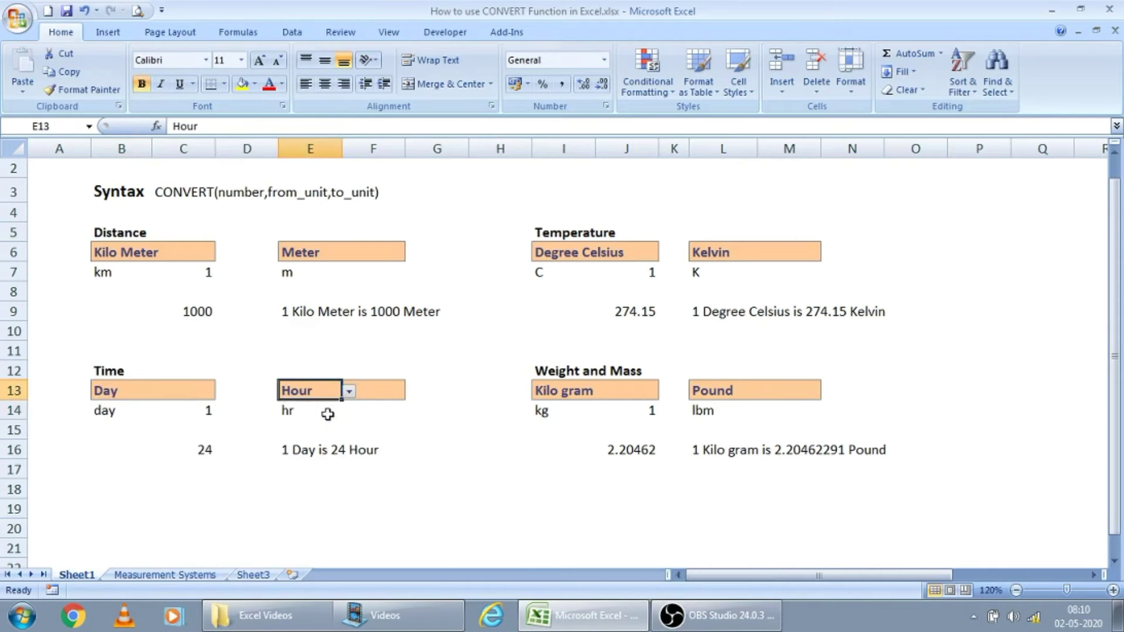
# - Change the Time conversion's to unit in E13 to Minute
pyautogui.hotkey('alt', 'Down')
pyautogui.press('Down')
pyautogui.press('Down')
pyautogui.press('Down')
pyautogui.press('Up')
pyautogui.press('Down')
pyautogui.press('Return')
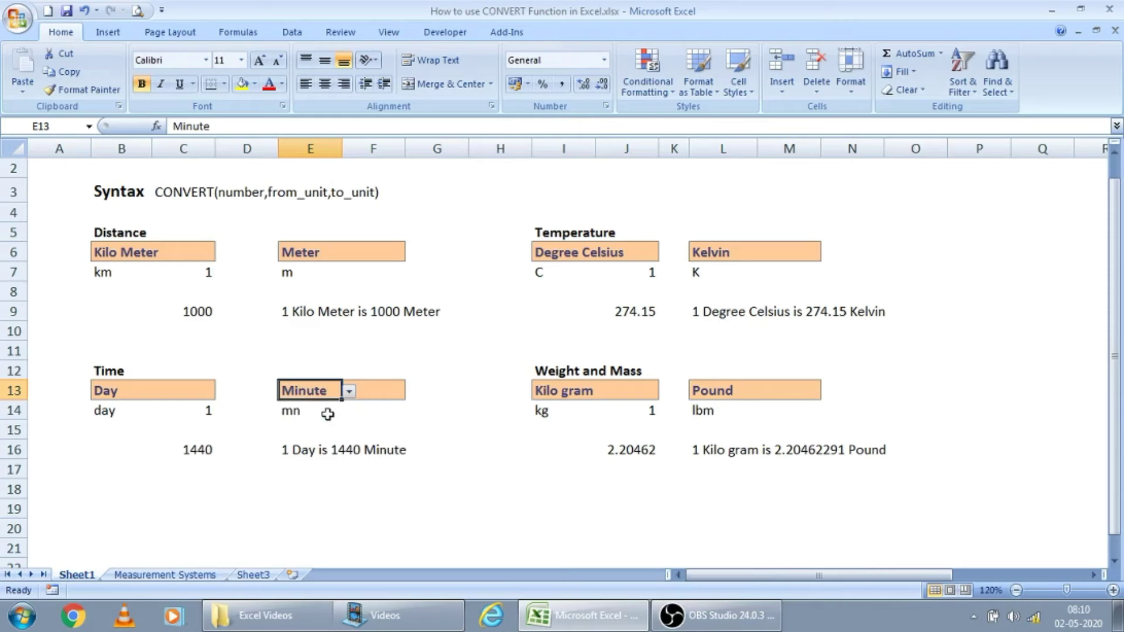
# - Change the Time conversion's to unit in E13 to Second
pyautogui.press('Right')
pyautogui.press('Right')
pyautogui.press('Right')
pyautogui.press('Left')
pyautogui.press('Left')
pyautogui.press('Left')
pyautogui.hotkey('alt', 'Down')
pyautogui.press('Down')
pyautogui.press('Up')
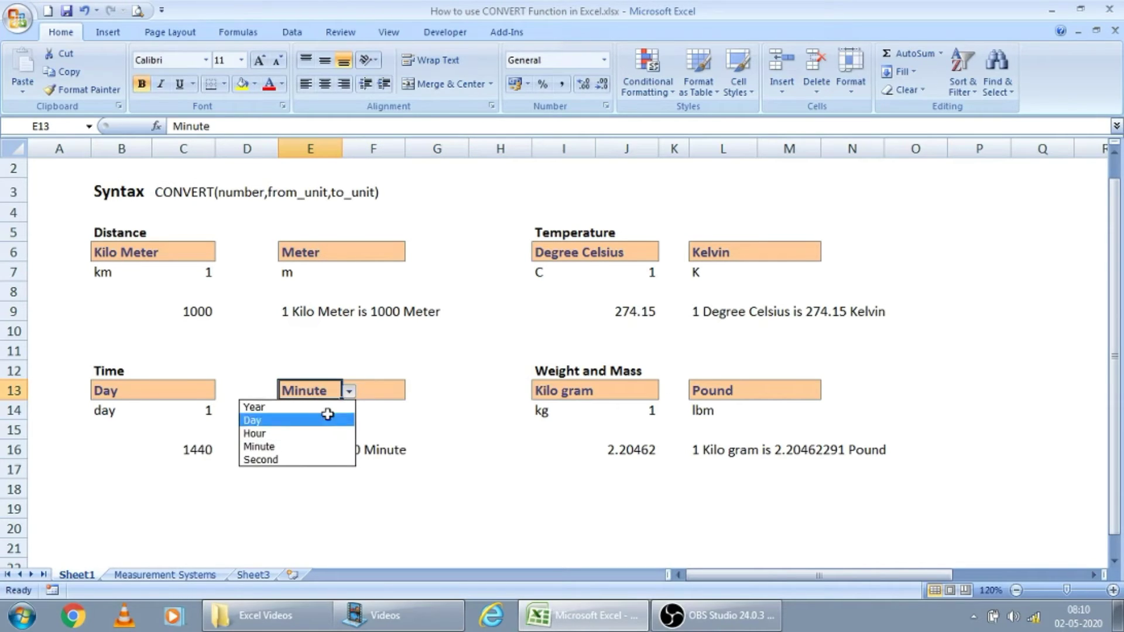
pyautogui.press('Down')
pyautogui.press('Down')
pyautogui.press('Down')
pyautogui.press('Return')
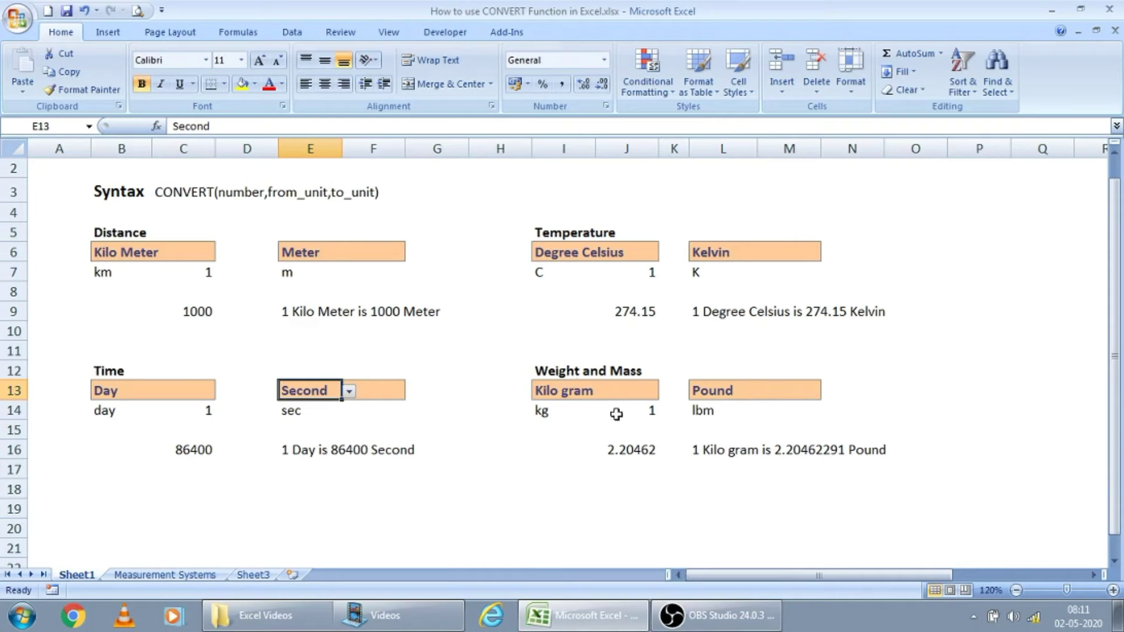
# - Look through the Weight and Mass from-unit choices in I13 and reselect Kilo gram
pyautogui.click(568, 392)
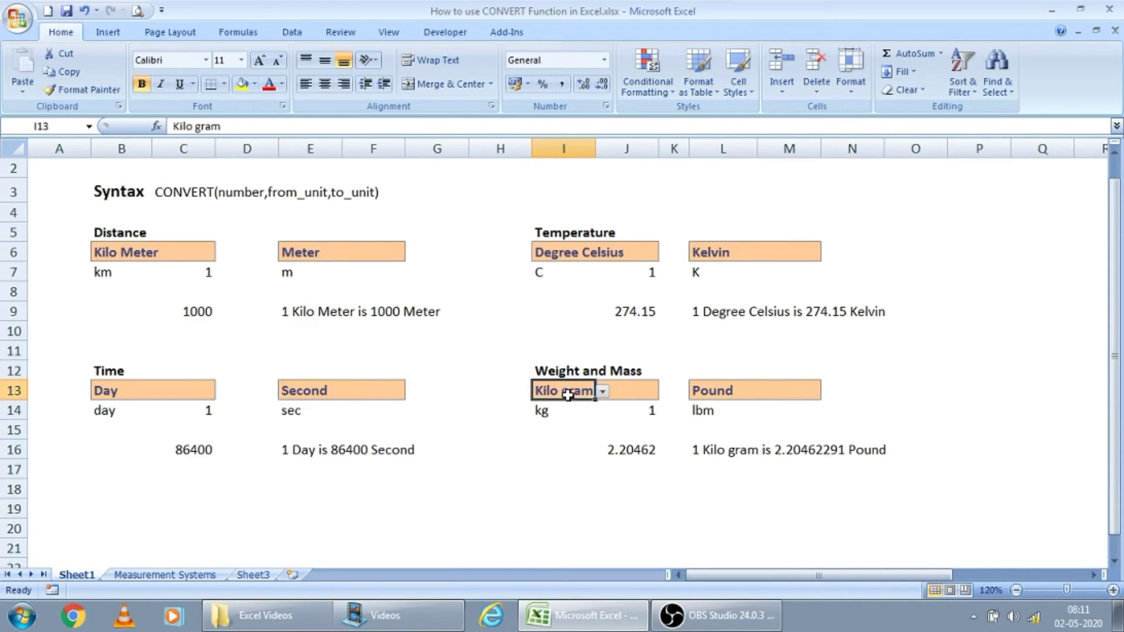
pyautogui.hotkey('alt', 'Down')
pyautogui.press('Down')
pyautogui.press('Down')
pyautogui.press('Up')
pyautogui.press('Up')
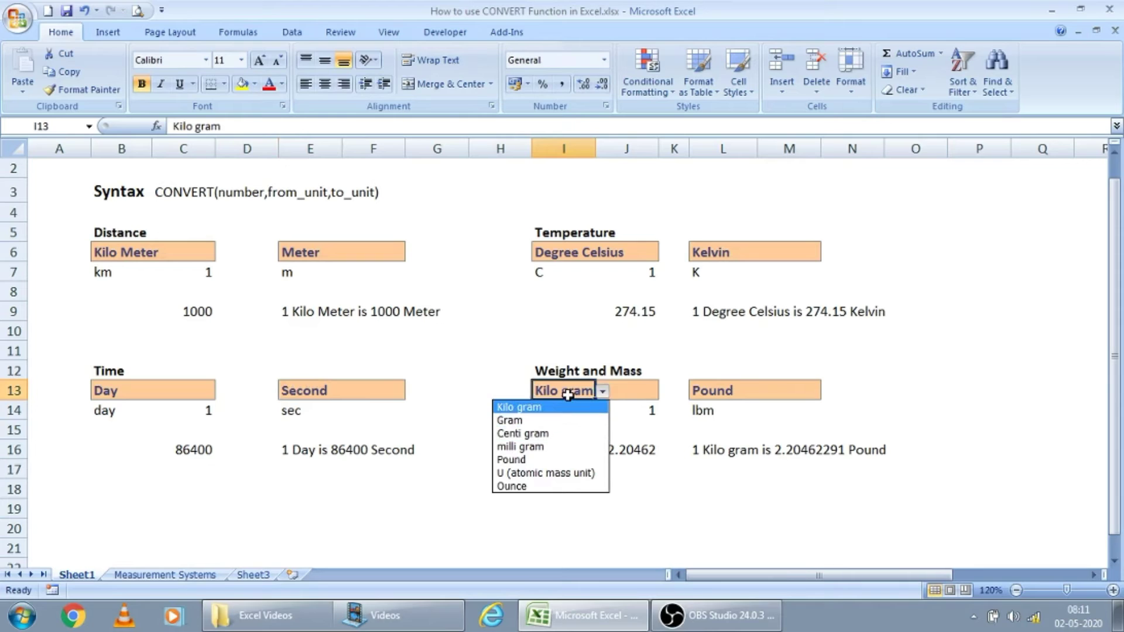
pyautogui.press('Return')
# - Examine the number, unit codes and result cells of the Weight and Mass conversion
pyautogui.press('Right')
pyautogui.press('alt')
pyautogui.press('Right')
pyautogui.press('Escape')
pyautogui.press('Right')
pyautogui.press('Down')
pyautogui.press('Left')
pyautogui.press('Left')
pyautogui.press('Down')
pyautogui.press('Down')
# - Change the Weight and Mass conversion's from unit in I13 to Pound
pyautogui.press('Up')
pyautogui.press('Up')
pyautogui.press('Up')
pyautogui.hotkey('alt', 'Down')
pyautogui.press('Down')
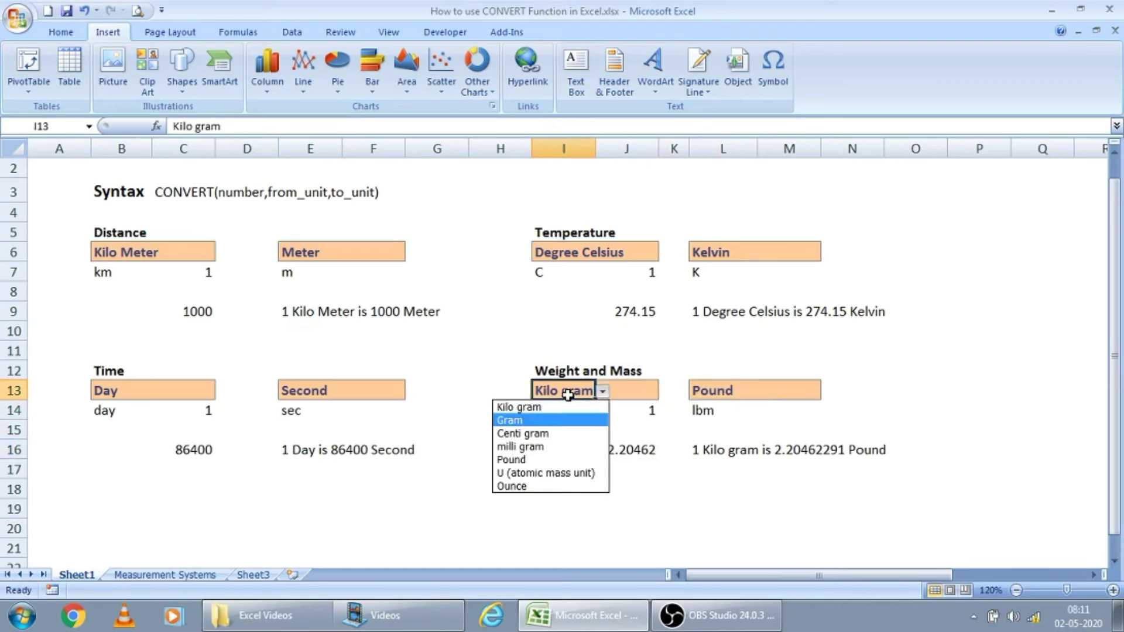
pyautogui.press('Down')
pyautogui.press('Down')
pyautogui.press('Down')
pyautogui.press('Return')
# - Change the Weight and Mass conversion's to unit in L13 to Gram
pyautogui.press('Right')
pyautogui.press('Right')
pyautogui.hotkey('alt', 'Down')
pyautogui.press('Down')
pyautogui.press('Down')
pyautogui.press('Up')
pyautogui.press('Up')
pyautogui.press('Up')
pyautogui.press('Up')
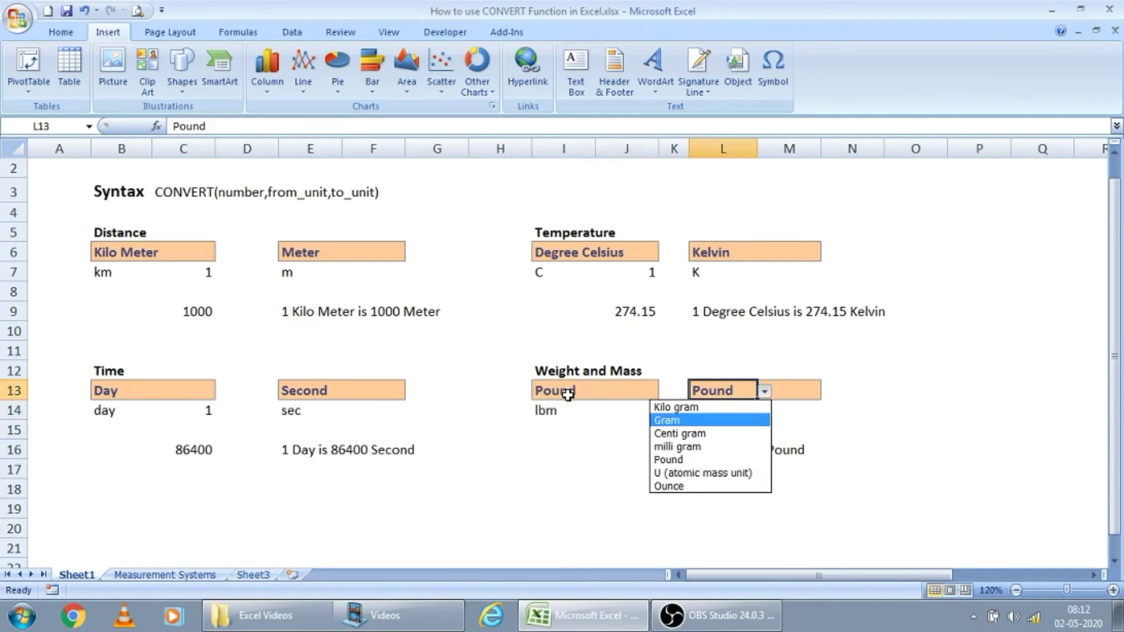
pyautogui.press('Down')
pyautogui.press('Up')
pyautogui.press('Up')
pyautogui.press('Down')
pyautogui.press('Down')
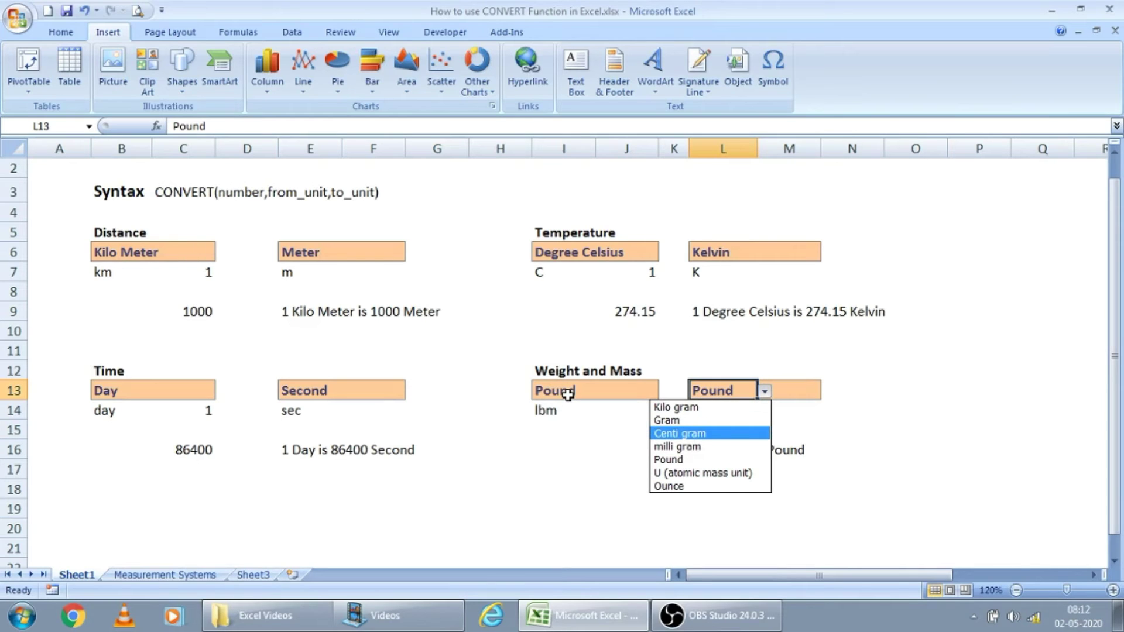
pyautogui.press('Down')
pyautogui.press('Up')
pyautogui.press('Up')
pyautogui.press('Return')
# - Examine the to-unit code in L14 and the result cells below the Weight and Mass units
pyautogui.press('Down')
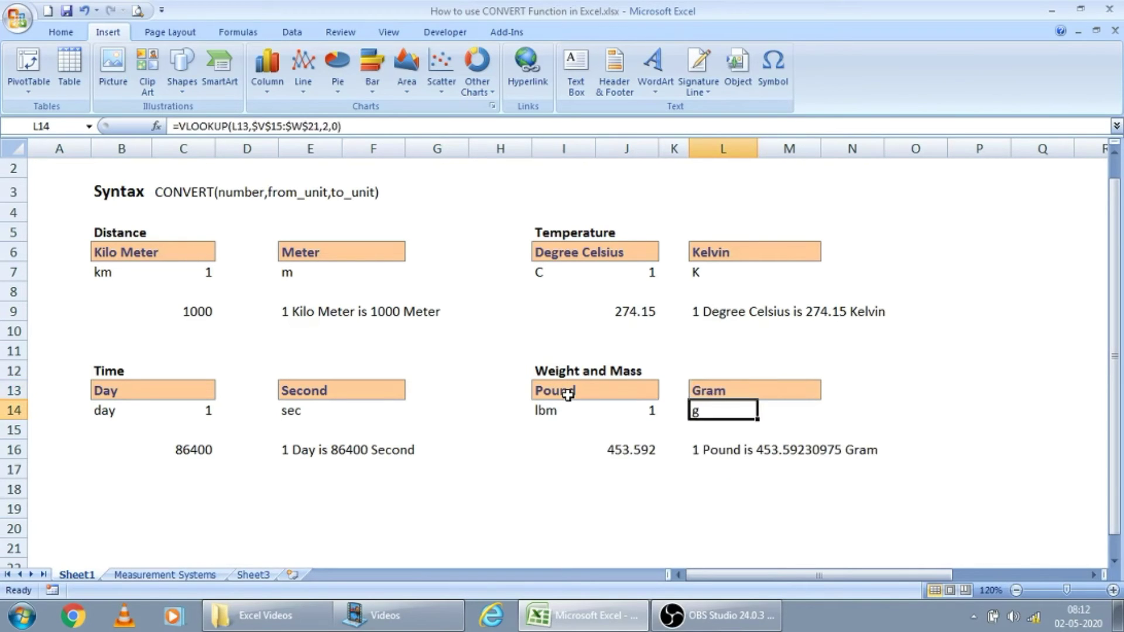
pyautogui.press('Left')
pyautogui.press('Down')
pyautogui.press('Right')
pyautogui.press('Down')
pyautogui.press('Up')
pyautogui.press('Up')
pyautogui.press('Up')
# - Change the Weight and Mass conversion's to unit in L13 to Ounce
pyautogui.hotkey('alt', 'Down')
pyautogui.press('Down')
pyautogui.press('Down')
pyautogui.press('Down')
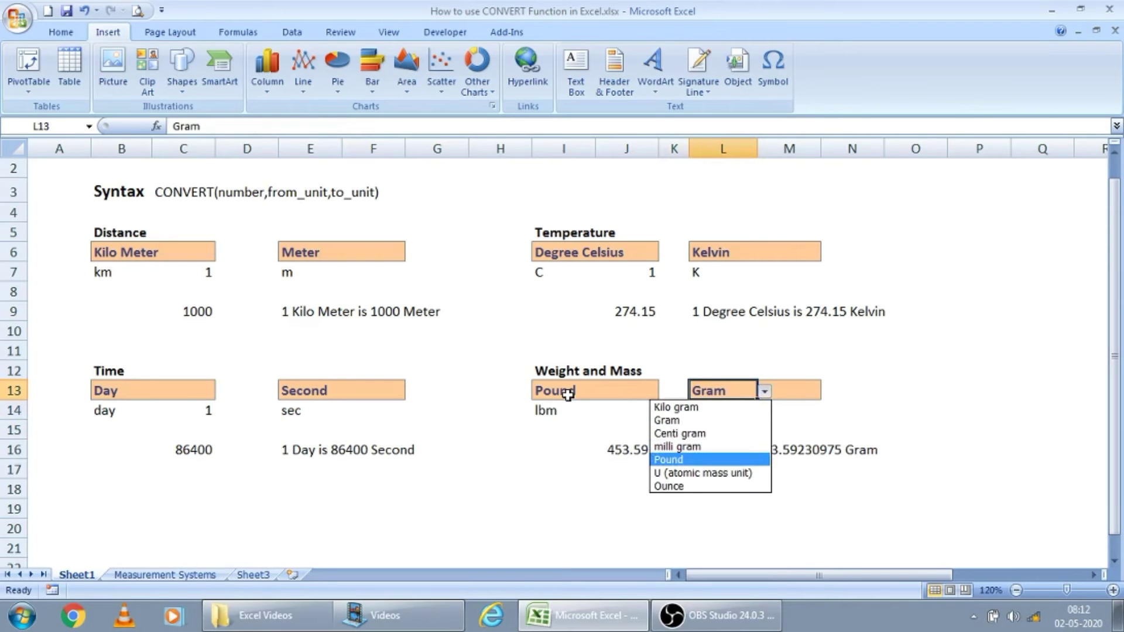
pyautogui.press('Down')
pyautogui.press('Down')
pyautogui.press('Return')
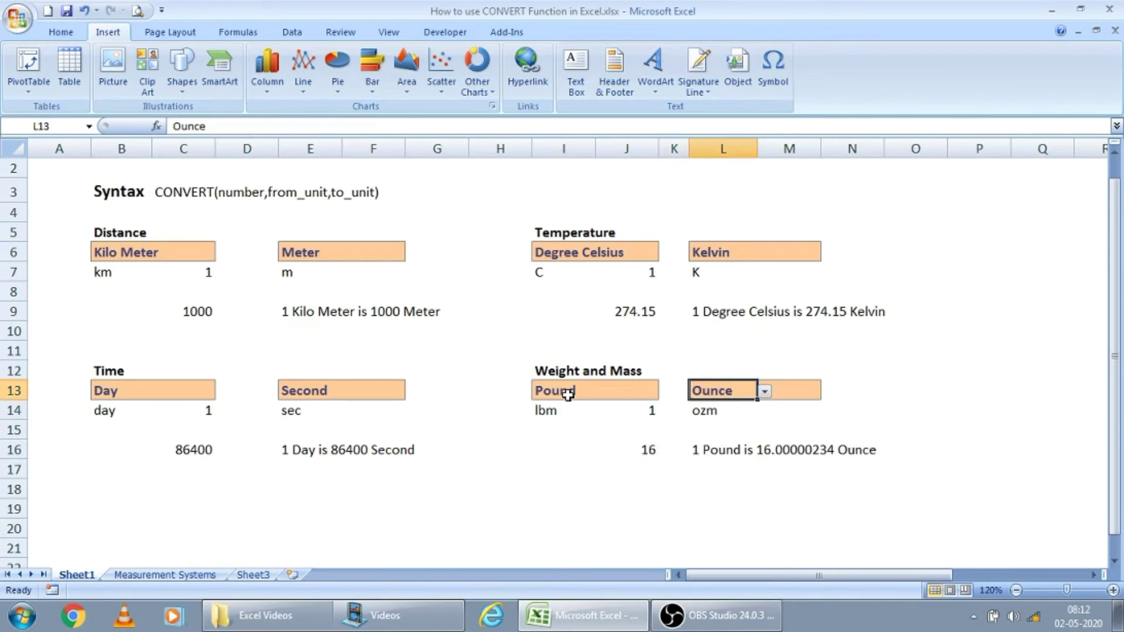
# - Compare the from and to unit cells of the Weight and Mass conversion in row 13
pyautogui.press('Left')
pyautogui.press('Left')
pyautogui.press('Left')
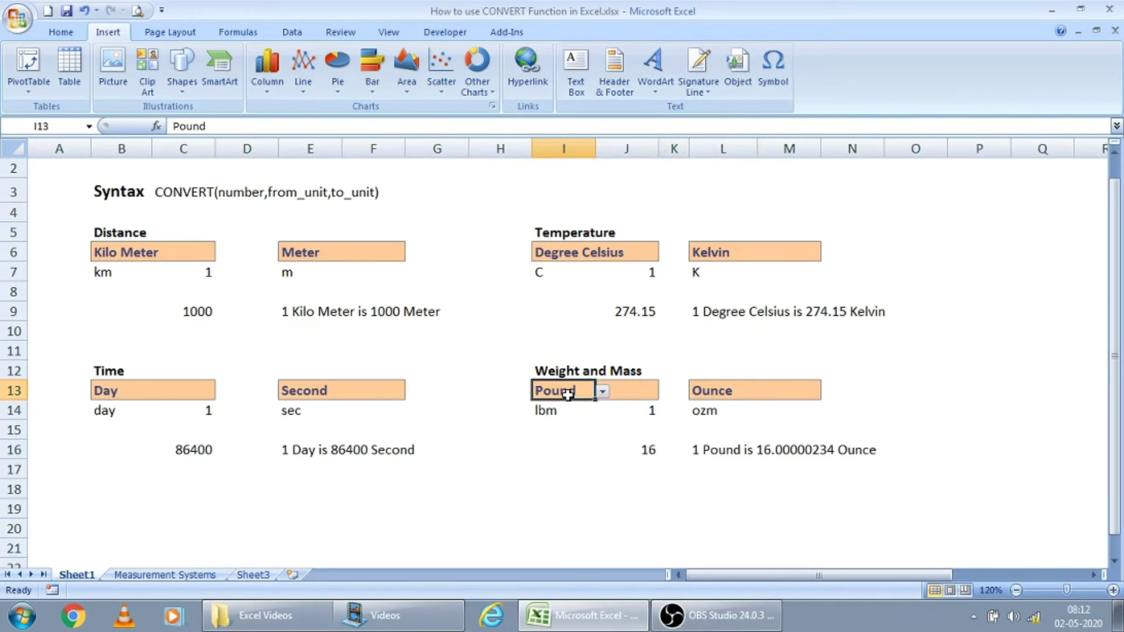
pyautogui.press('Right')
pyautogui.press('Right')
pyautogui.press('Right')
pyautogui.press('Left')
# - Look through the Temperature from-unit choices in I6 and reselect Degree Celsius
pyautogui.press('Up')
pyautogui.press('Up')
pyautogui.press('Up')
pyautogui.press('Right')
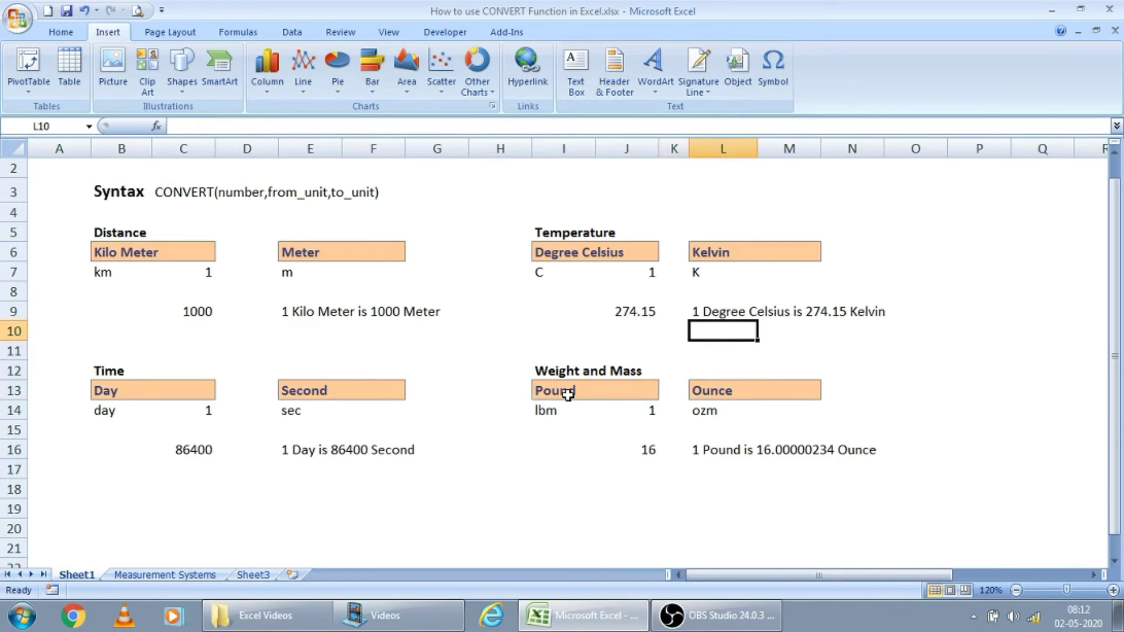
pyautogui.press('Left')
pyautogui.press('Left')
pyautogui.press('Up')
pyautogui.press('Up')
pyautogui.press('Up')
pyautogui.press('Left')
pyautogui.press('Up')
pyautogui.hotkey('alt', 'Down')
pyautogui.press('Down')
pyautogui.press('Up')
pyautogui.press('Return')
# - Change the Temperature conversion's to unit in L6 to Degree Fahrenheit
pyautogui.press('Right')
pyautogui.press('Right')
pyautogui.press('Right')
pyautogui.hotkey('alt', 'Down')
pyautogui.press('Up')
pyautogui.press('Return')
pyautogui.press('Down')
pyautogui.press('Down')
# - Change the Temperature conversion's from unit in I6 to Degree Fahrenheit
pyautogui.press('Left')
pyautogui.press('Left')
pyautogui.press('Up')
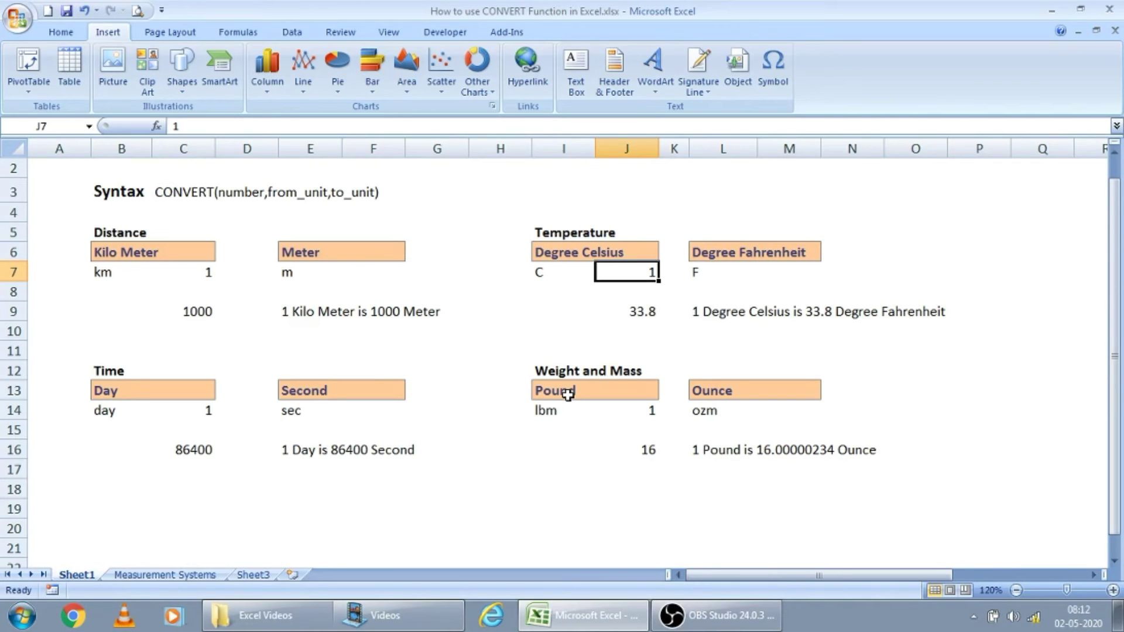
pyautogui.press('Up')
pyautogui.press('Left')
pyautogui.hotkey('alt', 'Down')
pyautogui.press('Down')
pyautogui.press('Return')
# - Change the Temperature conversion's to unit in L6 to Degree Celsius
pyautogui.press('Right')
pyautogui.press('Right')
pyautogui.press('Right')
pyautogui.hotkey('alt', 'Down')
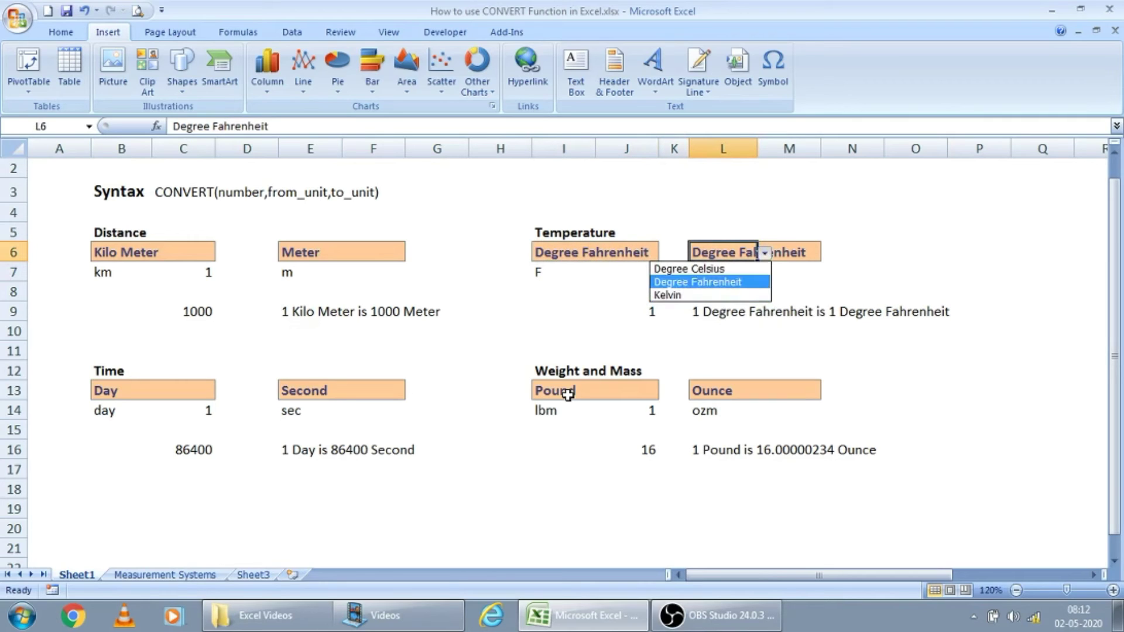
pyautogui.press('Up')
pyautogui.press('Return')
pyautogui.press('Down')
pyautogui.press('Down')
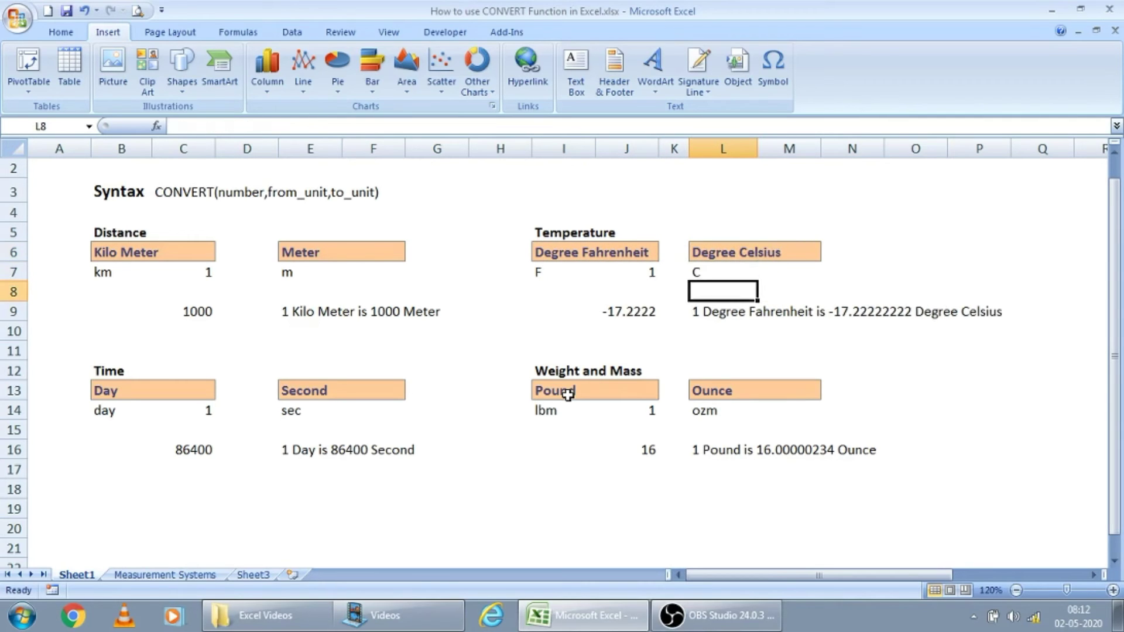
# - Set the Temperature conversion's number in J7 to 97
pyautogui.press('Left')
pyautogui.press('Up')
pyautogui.press('Left')
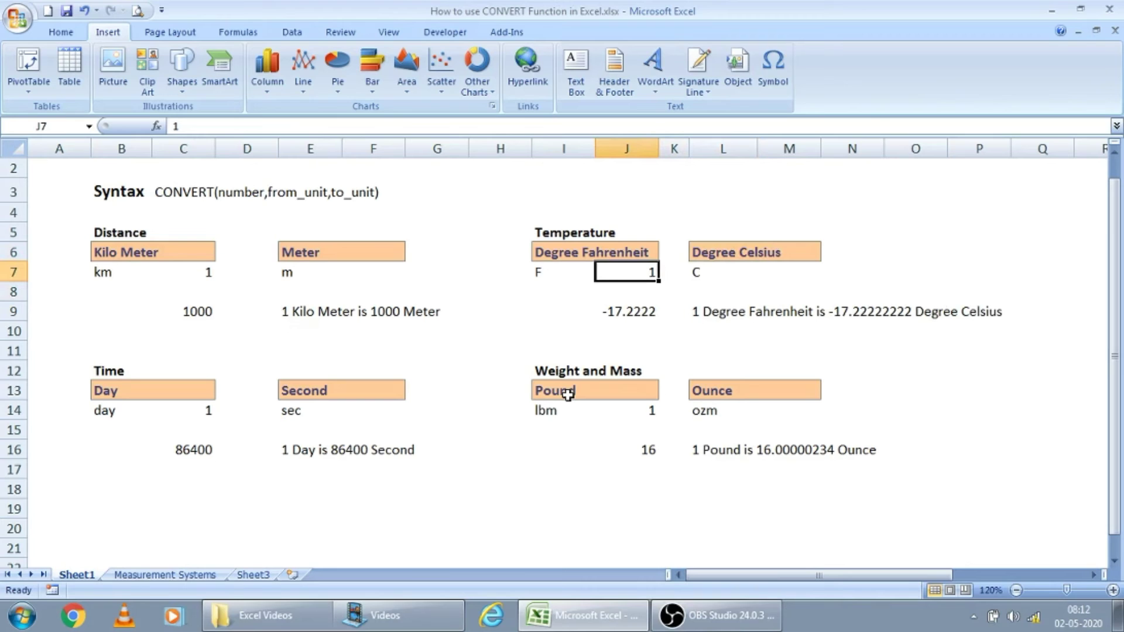
pyautogui.write('97')
pyautogui.press('Return')
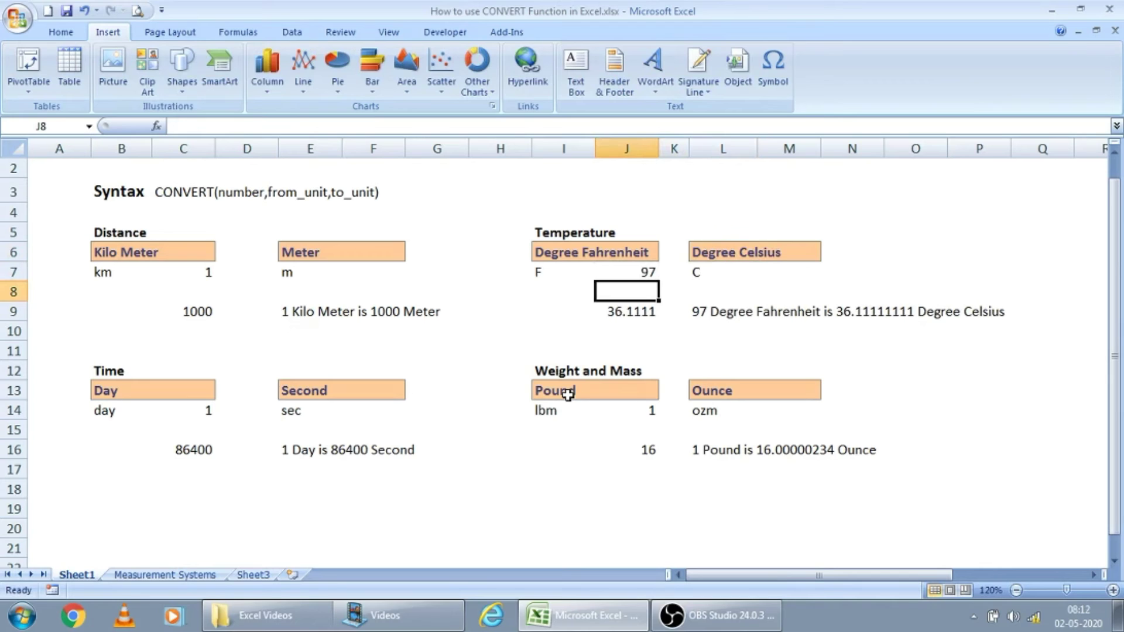
# - Change the Distance conversion's from unit in B6 to Meter
pyautogui.press('Up')
pyautogui.press('Left')
pyautogui.press('Left')
pyautogui.press('Left')
pyautogui.press('Left')
pyautogui.press('Left')
pyautogui.press('Left')
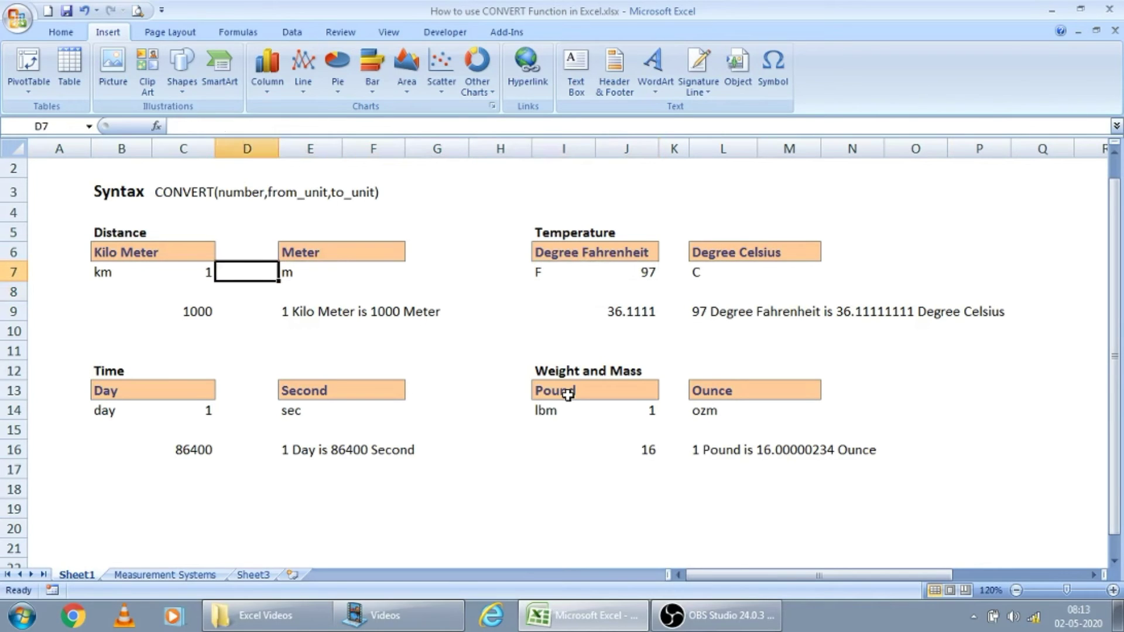
pyautogui.press('Left')
pyautogui.press('Up')
pyautogui.press('Left')
pyautogui.press('Down')
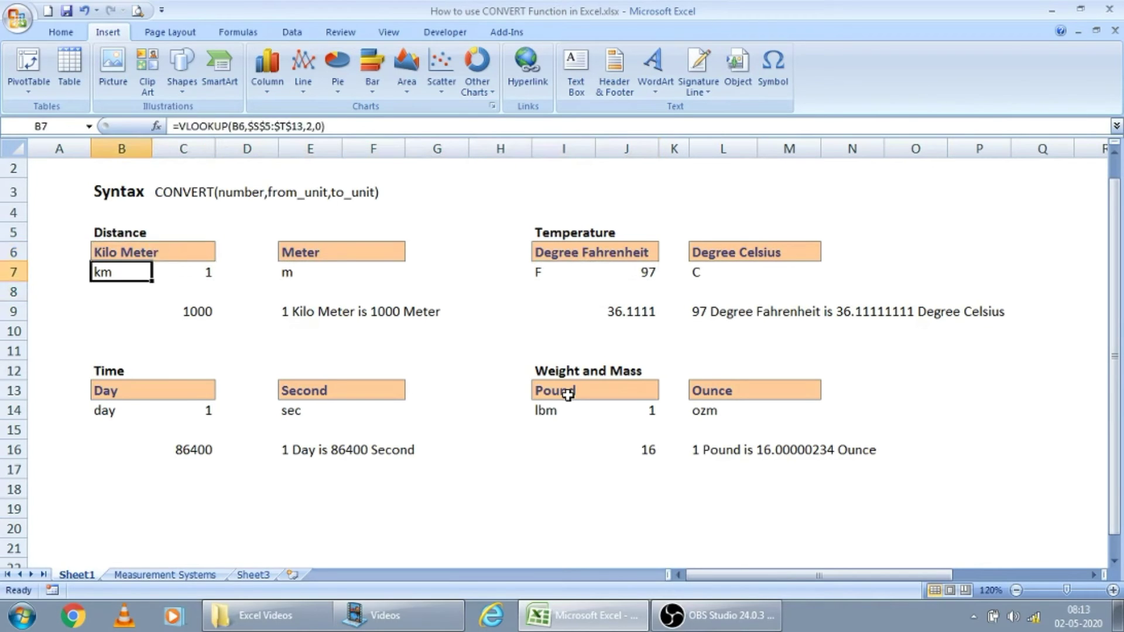
pyautogui.press('Right')
pyautogui.press('Up')
pyautogui.press('Left')
pyautogui.hotkey('alt', 'Down')
pyautogui.press('Down')
pyautogui.press('Down')
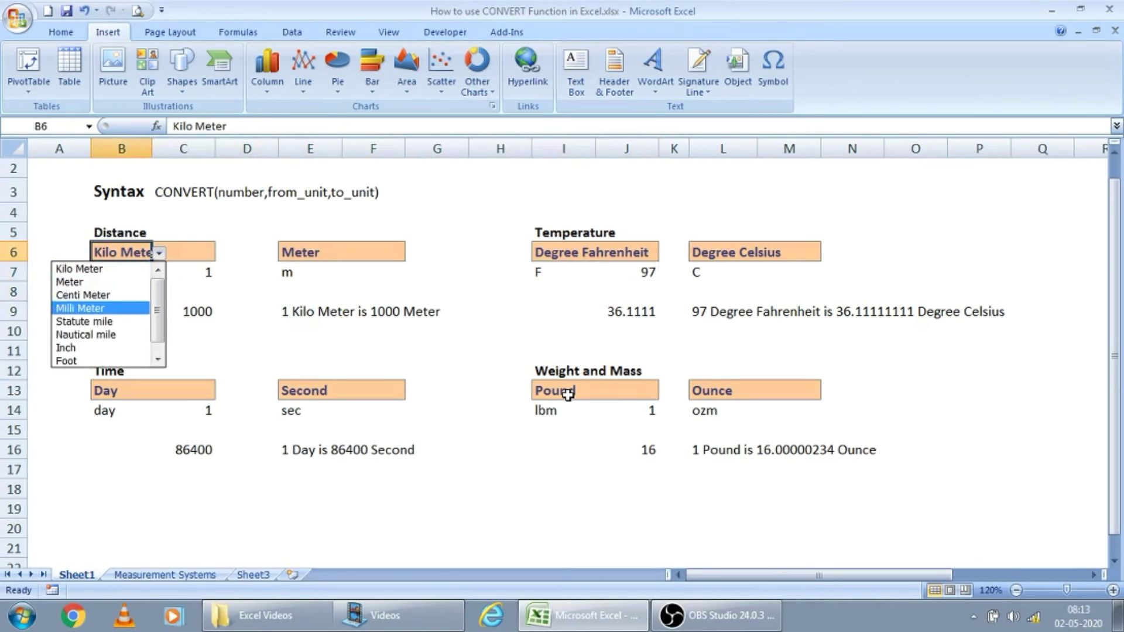
pyautogui.press('Up')
pyautogui.press('Return')
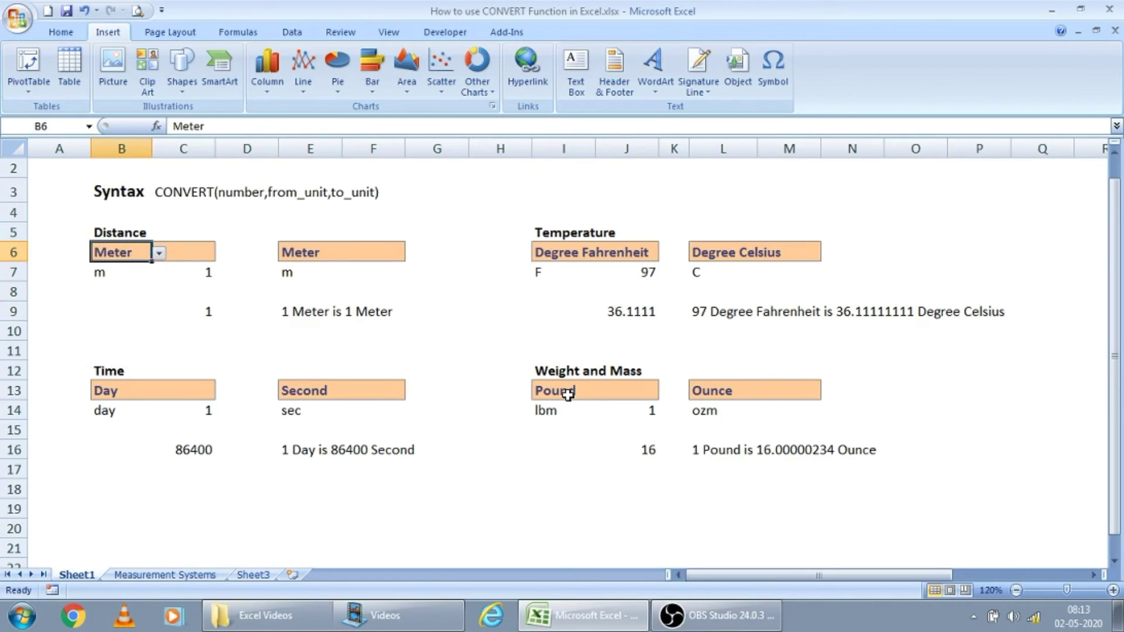
# - Change the Distance conversion's to unit in E6 to Centi Meter
pyautogui.press('Right')
pyautogui.press('Right')
pyautogui.hotkey('alt', 'Down')
pyautogui.press('Down')
pyautogui.press('Return')
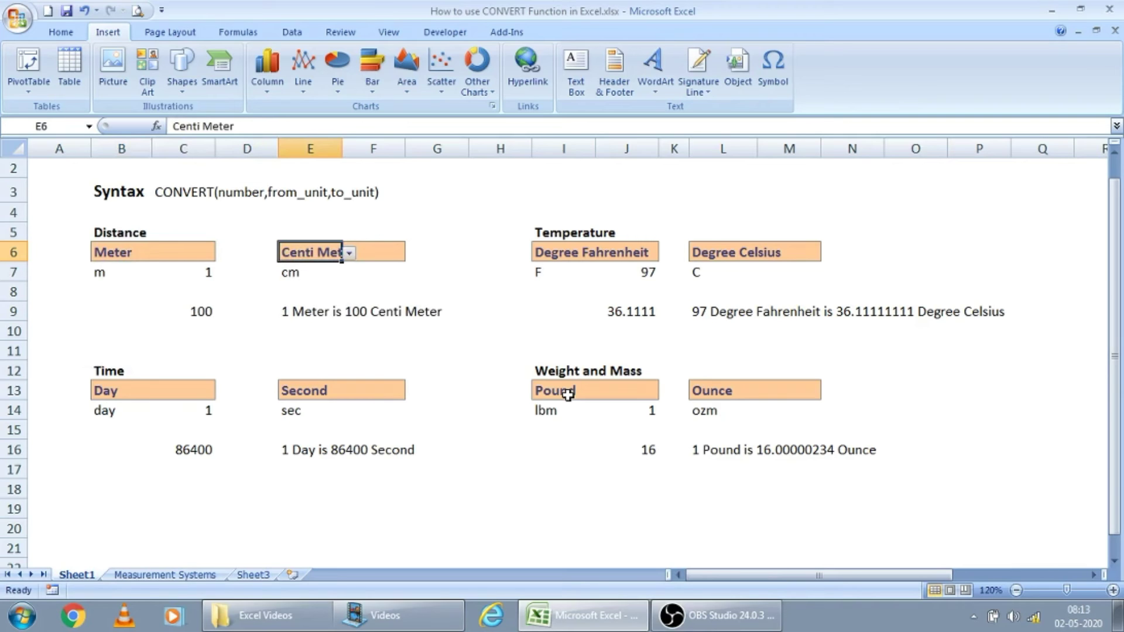
# - Change the Distance conversion's to unit in E6 to Milli Meter
pyautogui.hotkey('alt', 'Down')
pyautogui.press('Down')
pyautogui.press('Down')
pyautogui.press('Up')
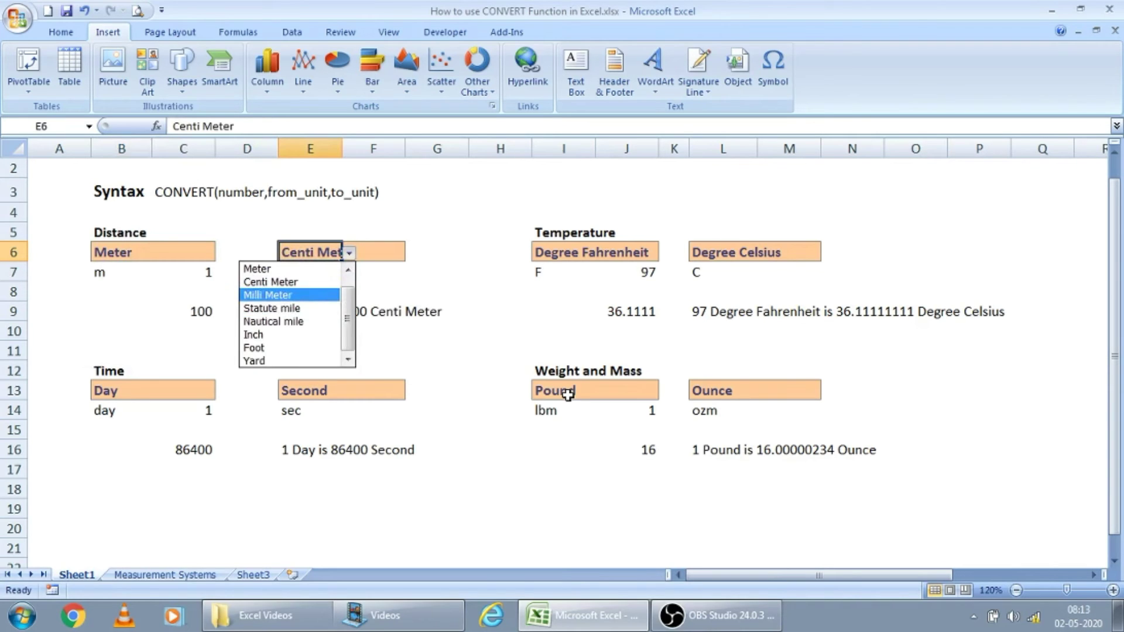
pyautogui.press('Return')
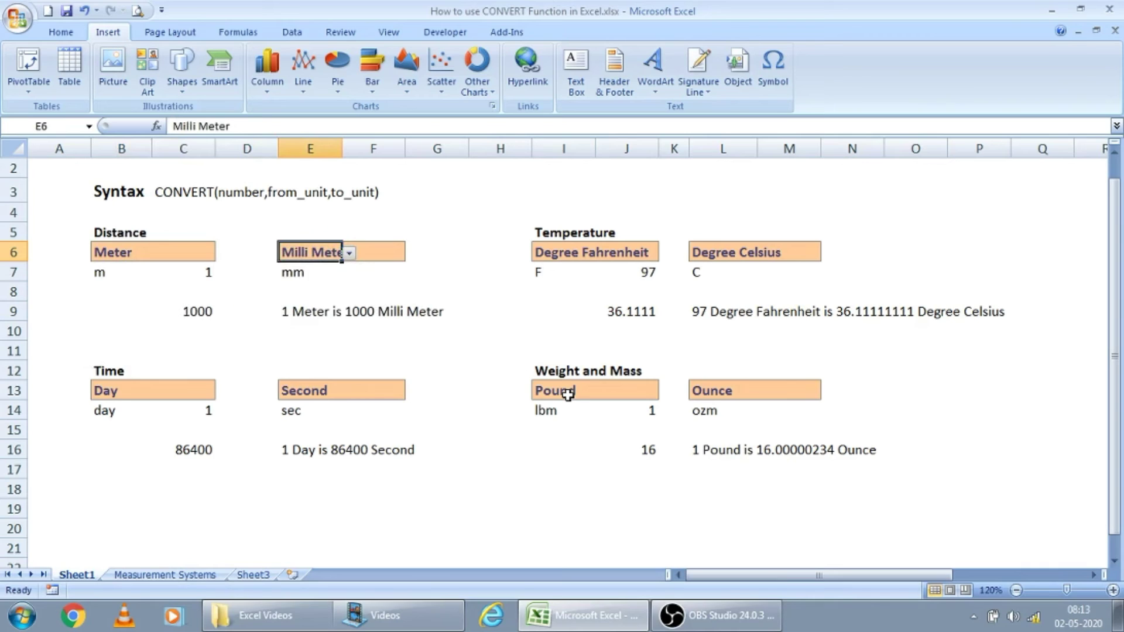
# - Look through the Distance from-unit choices in B6 and keep Meter selected
pyautogui.press('Left')
pyautogui.press('Left')
pyautogui.press('Left')
pyautogui.hotkey('alt', 'Down')
pyautogui.press('Down')
pyautogui.press('Down')
pyautogui.press('Down')
pyautogui.press('Down')
pyautogui.press('Up')
pyautogui.press('Up')
pyautogui.press('Up')
pyautogui.press('Up')
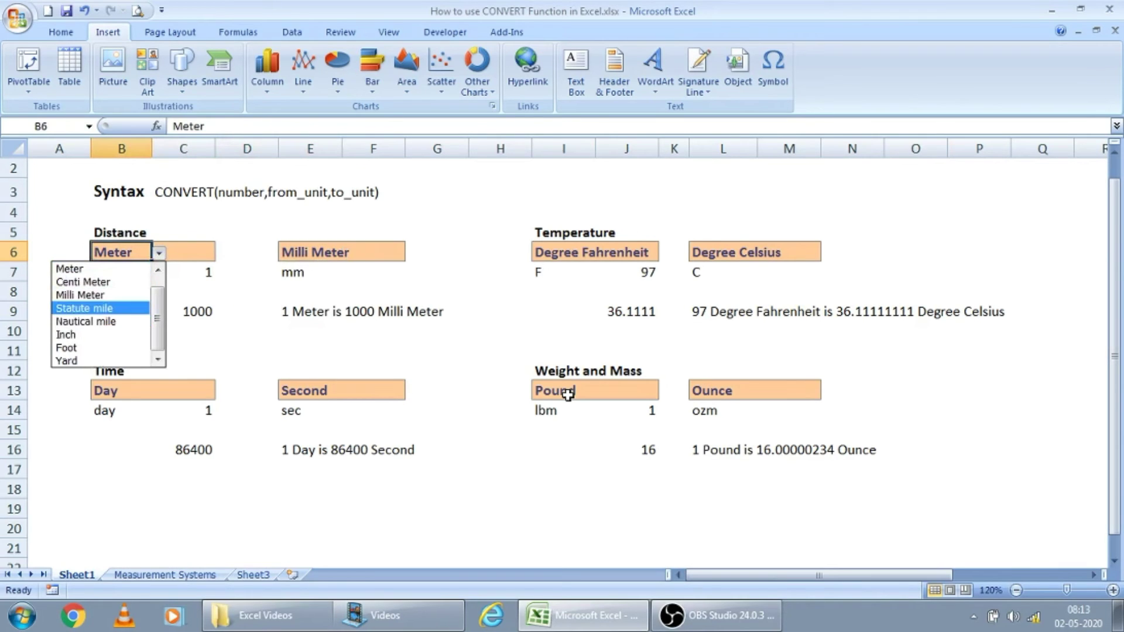
pyautogui.press('Return')
# - Change the Distance conversion's to unit in E6 to Inch
pyautogui.press('Right')
pyautogui.press('Right')
pyautogui.press('Right')
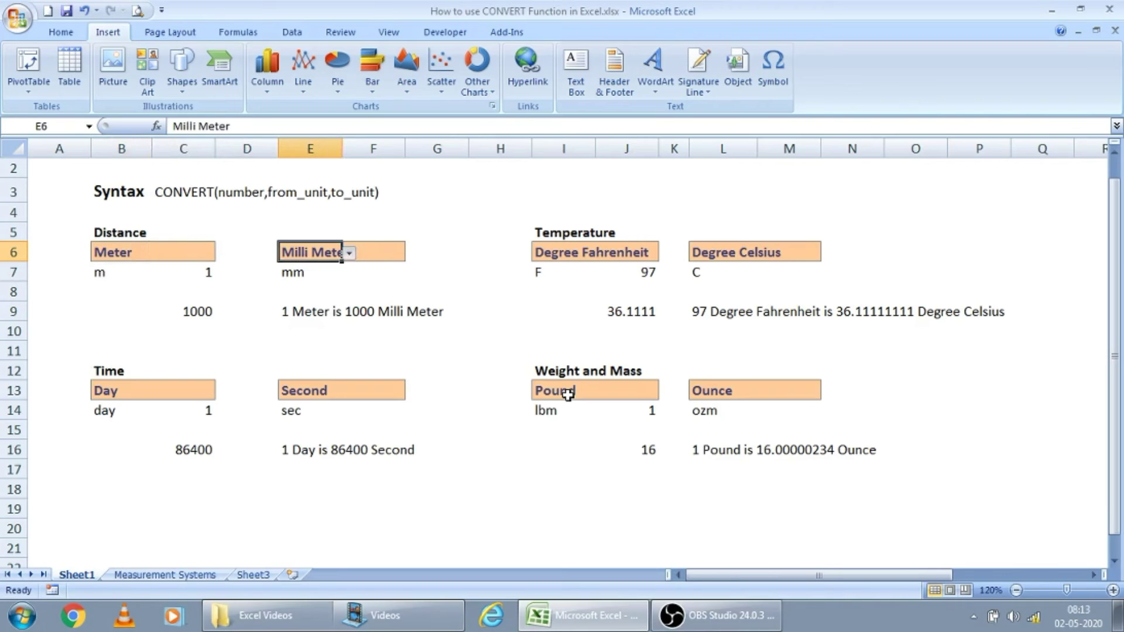
pyautogui.hotkey('alt', 'Down')
pyautogui.press('Down')
pyautogui.press('Down')
pyautogui.press('Down')
pyautogui.press('Down')
pyautogui.press('Up')
pyautogui.press('Return')
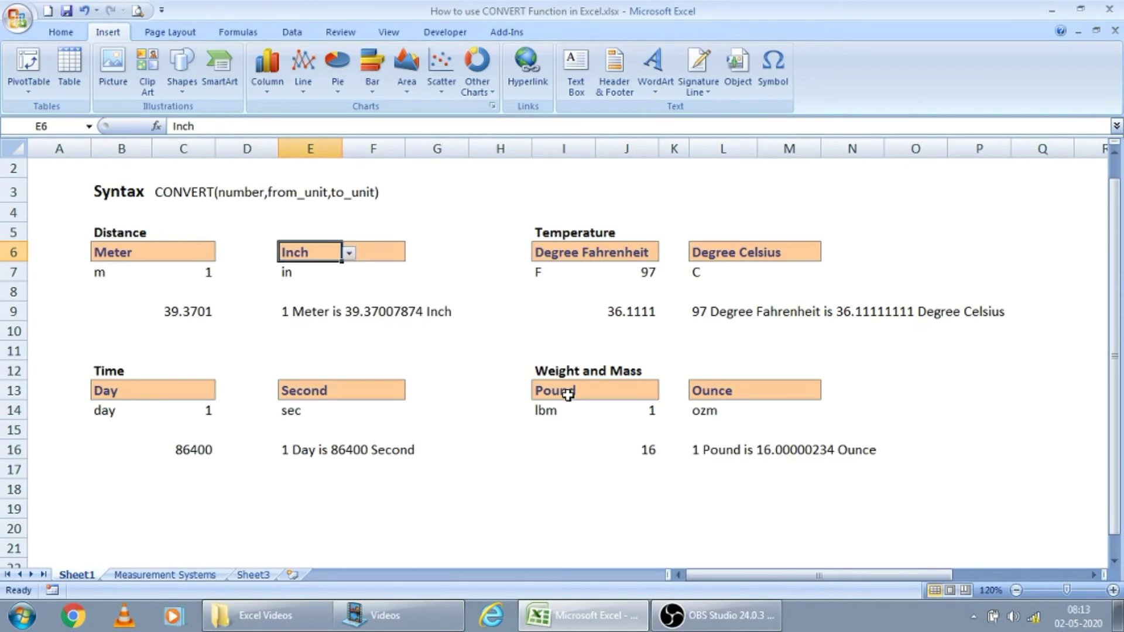
# - Change the Distance conversion's from unit in B6 to Foot
pyautogui.press('Left')
pyautogui.press('Left')
pyautogui.hotkey('alt', 'Down')
pyautogui.press('Down')
pyautogui.press('Down')
pyautogui.press('Down')
pyautogui.press('Down')
pyautogui.press('Down')
pyautogui.press('Down')
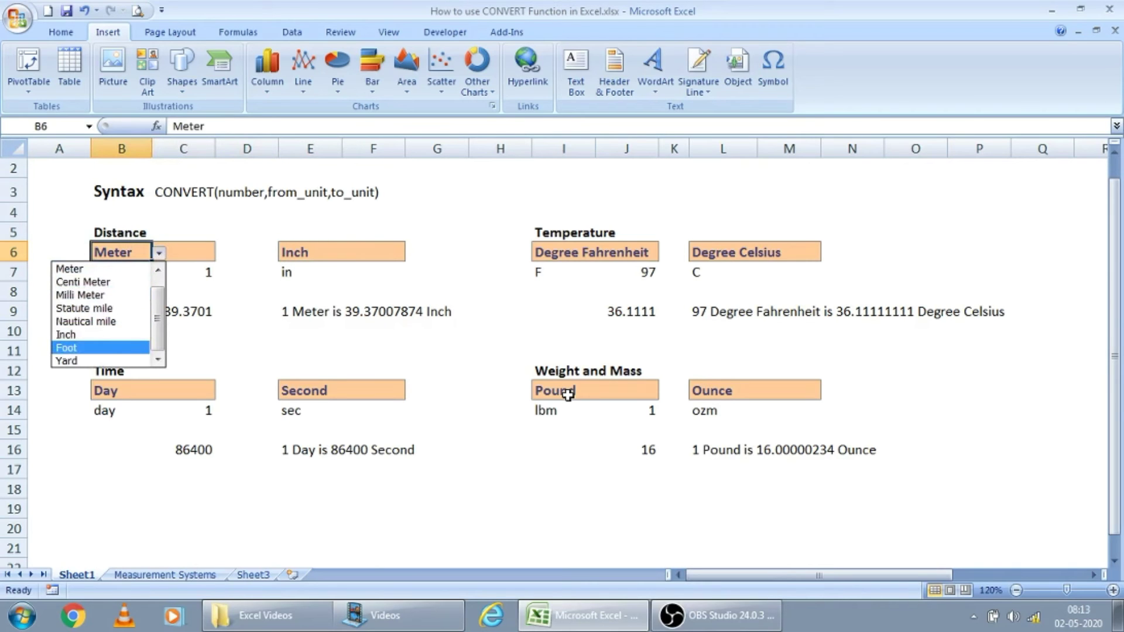
pyautogui.press('Return')
# - Look through the Distance to-unit choices in E6 and keep Inch selected
pyautogui.press('Right')
pyautogui.press('Right')
pyautogui.hotkey('alt', 'Down')
pyautogui.press('Down')
pyautogui.press('Up')
pyautogui.press('Return')
pyautogui.press('Left')
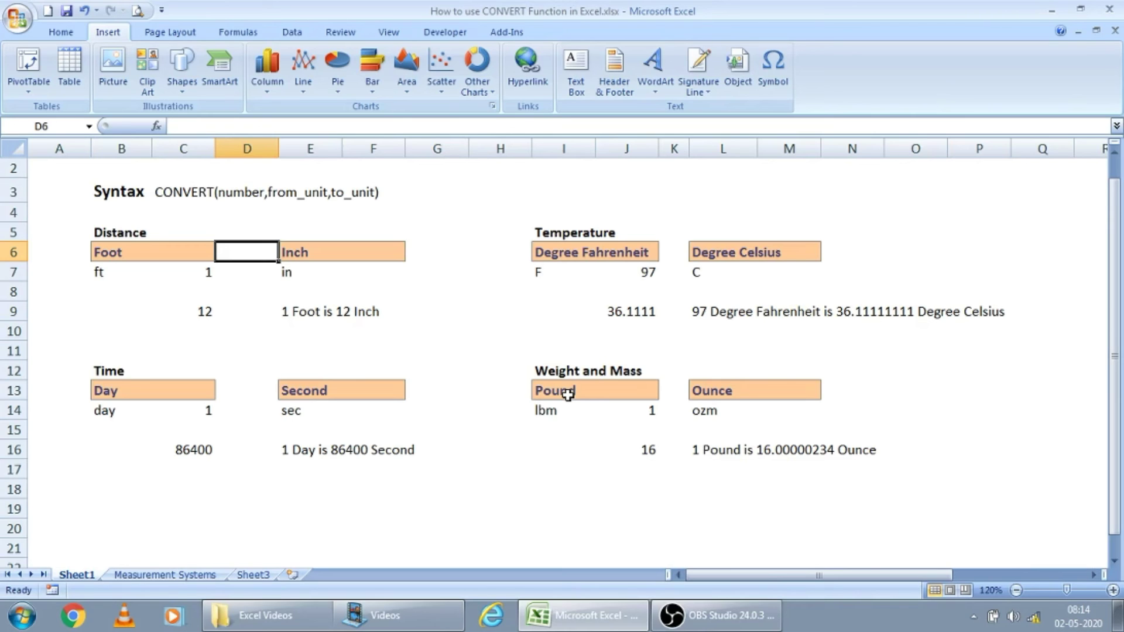
# - Set the Time conversion's number in C14 to 0.5
pyautogui.press('Down')
pyautogui.press('Left')
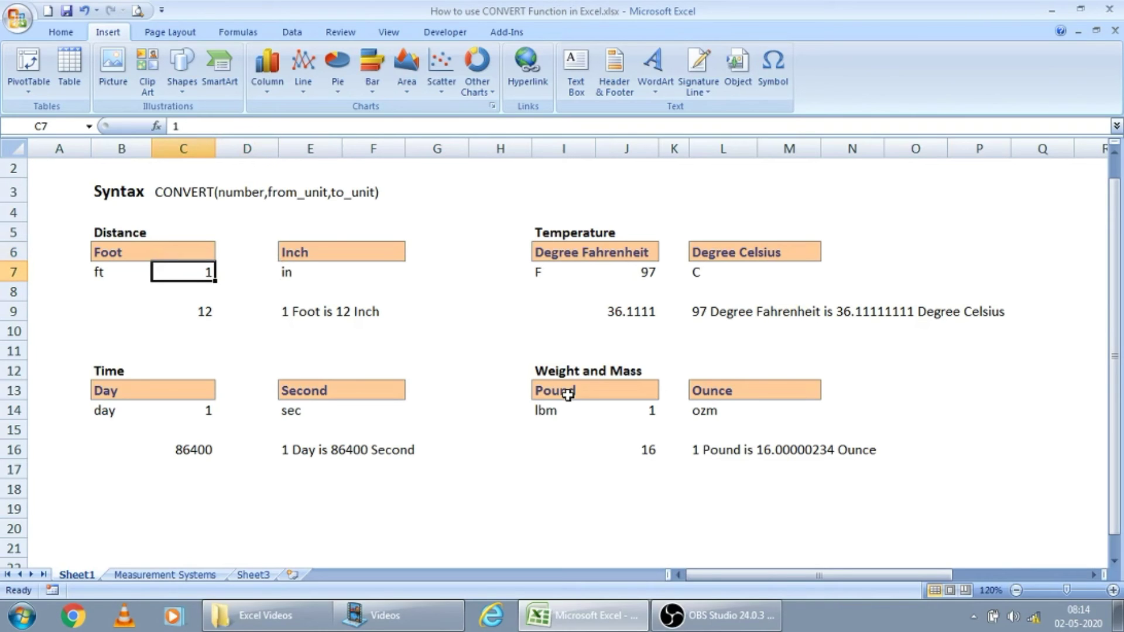
pyautogui.press('Down')
pyautogui.press('Down')
pyautogui.press('Down')
pyautogui.press('Down')
pyautogui.press('Down')
pyautogui.press('Down')
pyautogui.press('Down')
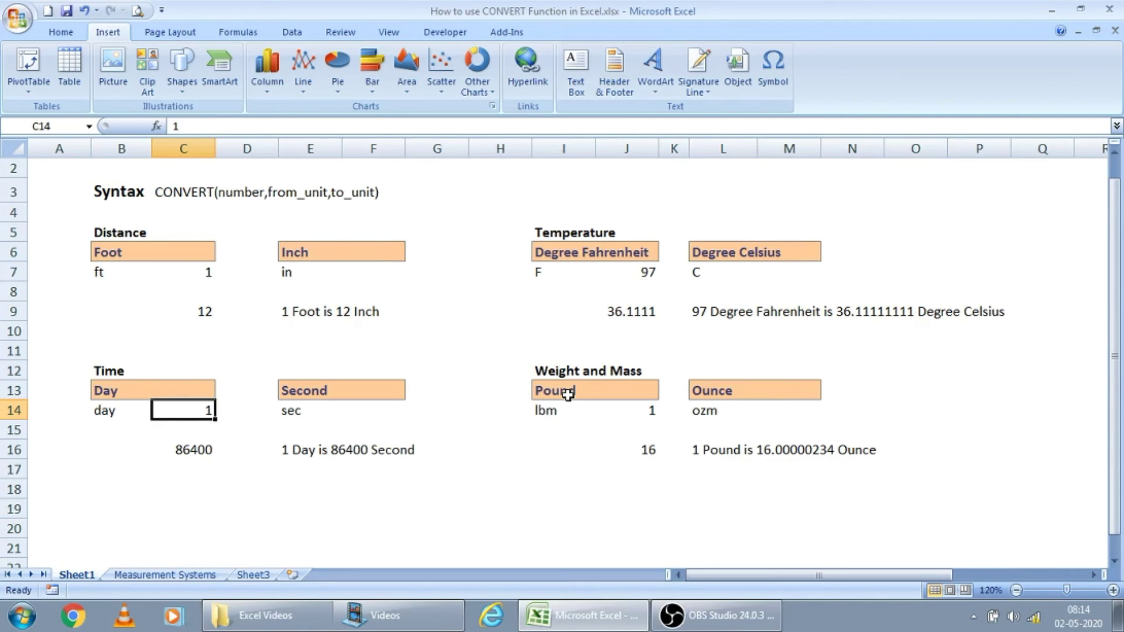
pyautogui.write('0.5')
pyautogui.press('Return')
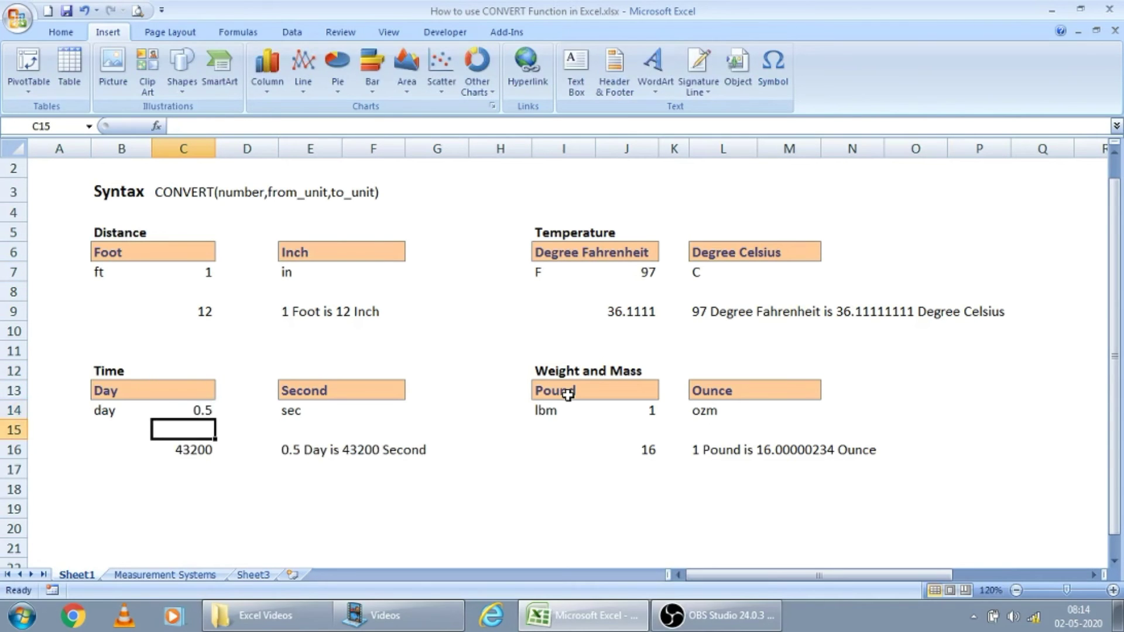
# - Set the Time conversion's number in C14 to 0.25
pyautogui.press('Up')
pyautogui.press('Right')
pyautogui.press('Left')
pyautogui.write('.25')
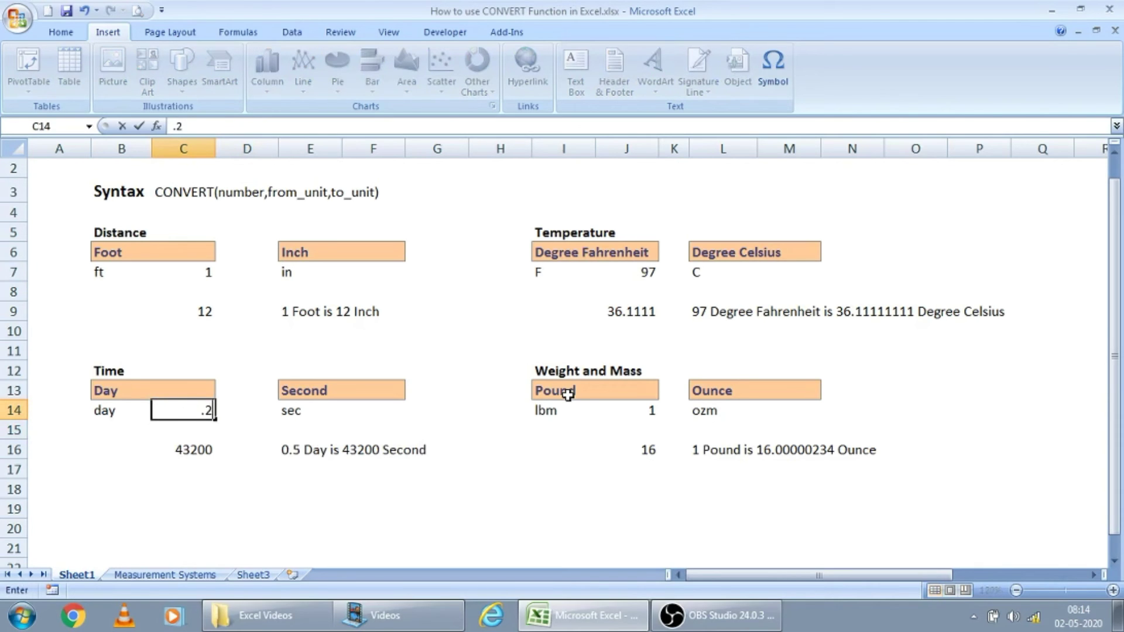
pyautogui.press('Return')
# - Change the Time conversion's to unit in E13 to Hour
pyautogui.press('Up')
pyautogui.press('Up')
pyautogui.press('Right')
pyautogui.press('Right')
pyautogui.hotkey('alt', 'Down')
pyautogui.press('Up')
pyautogui.press('Up')
pyautogui.press('Return')
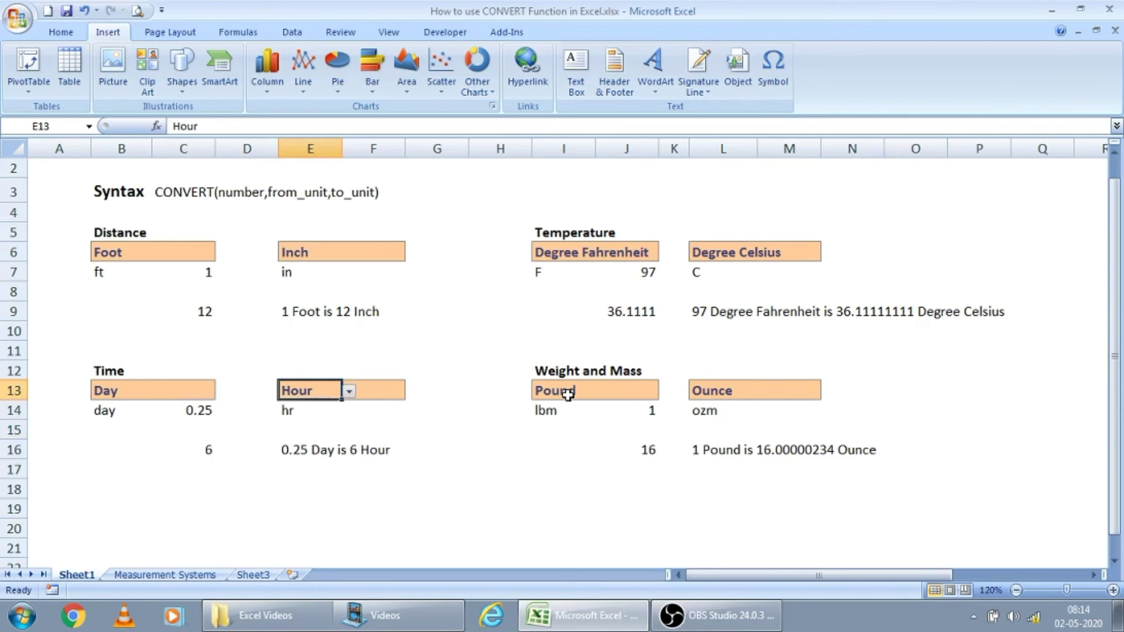
pyautogui.press('Left')
pyautogui.press('Left')
pyautogui.press('Down')
pyautogui.press('Down')
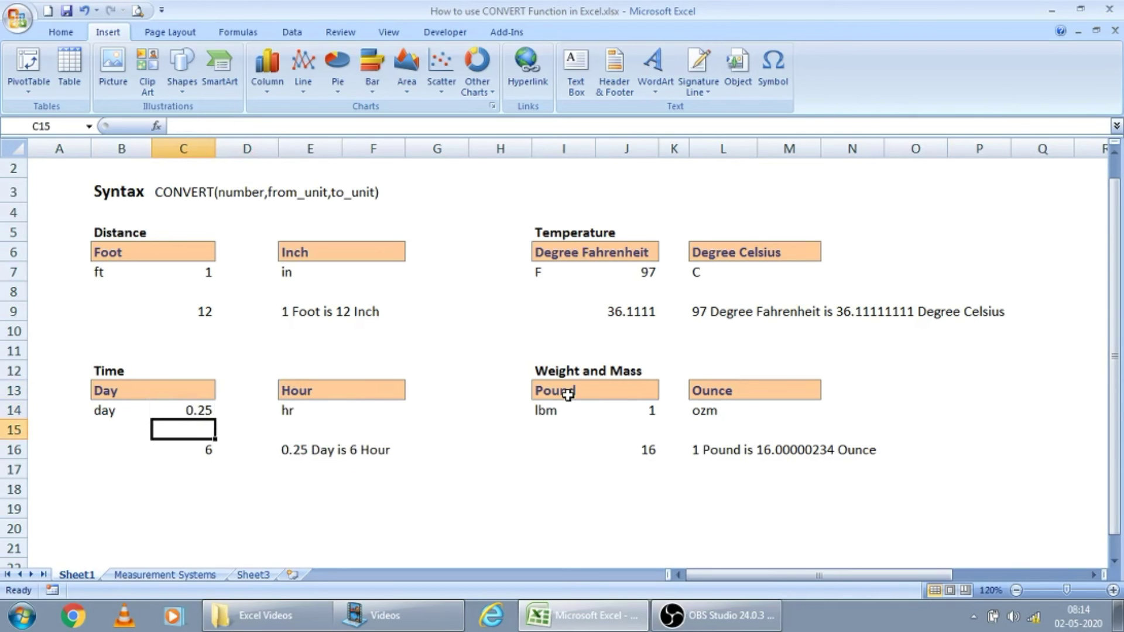
pyautogui.press('Right')
pyautogui.press('Right')
pyautogui.press('Up')
pyautogui.press('Right')
pyautogui.press('Up')
pyautogui.press('Up')
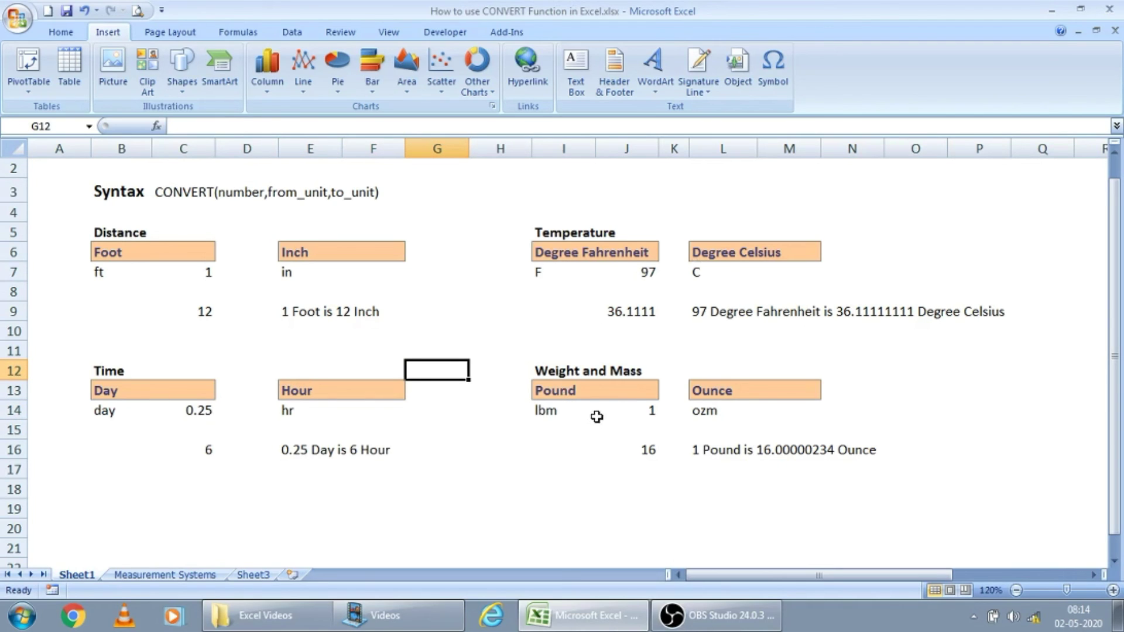
pyautogui.press('Up')
pyautogui.press('Right')
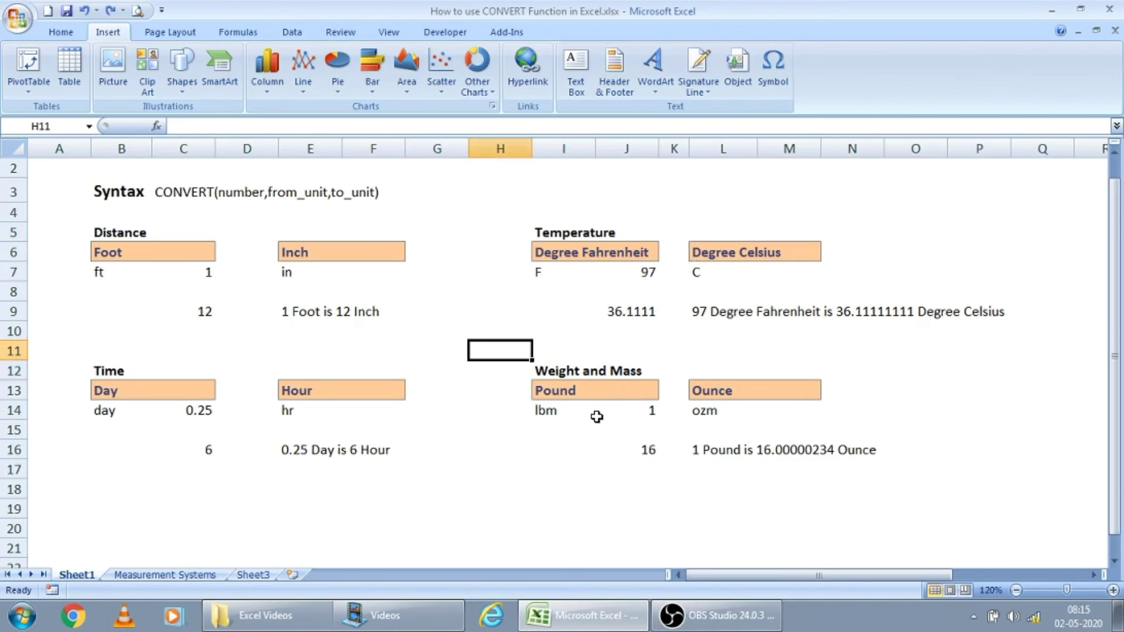
pyautogui.press('Down')
pyautogui.press('Right')
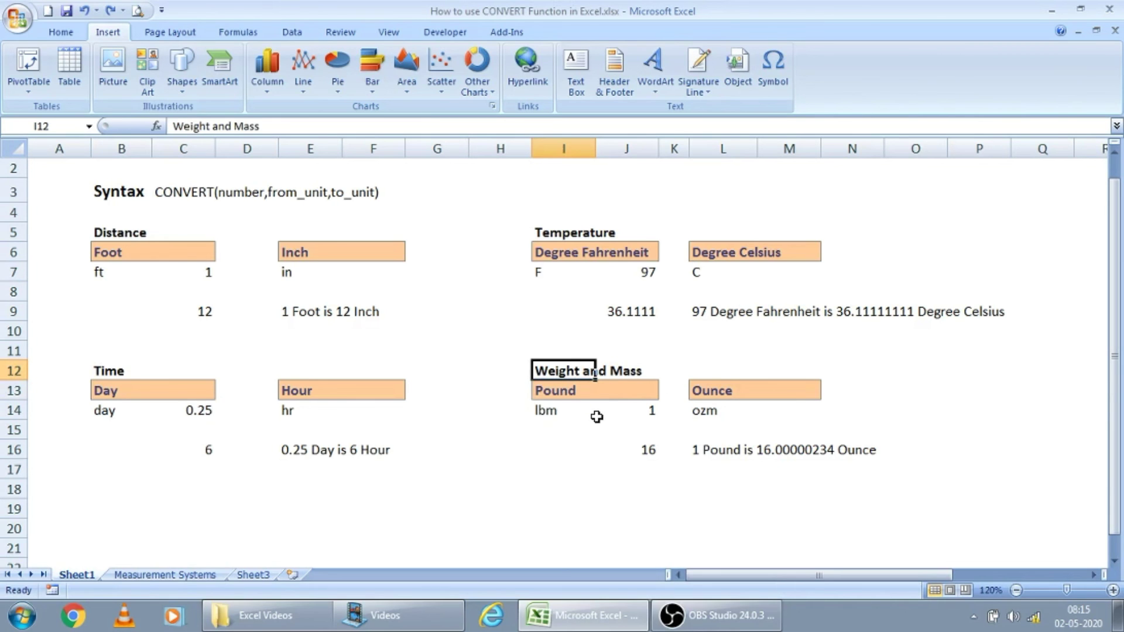
# - Enter =CONVERT(1,"lbm","ft") in G10 to try converting a weight unit into a distance unit
pyautogui.press('Left')
pyautogui.press('Up')
pyautogui.press('Up')
pyautogui.press('Left')
pyautogui.press('Left')
pyautogui.press('Left')
pyautogui.press('Up')
pyautogui.press('Down')
pyautogui.press('Right')
pyautogui.press('Right')
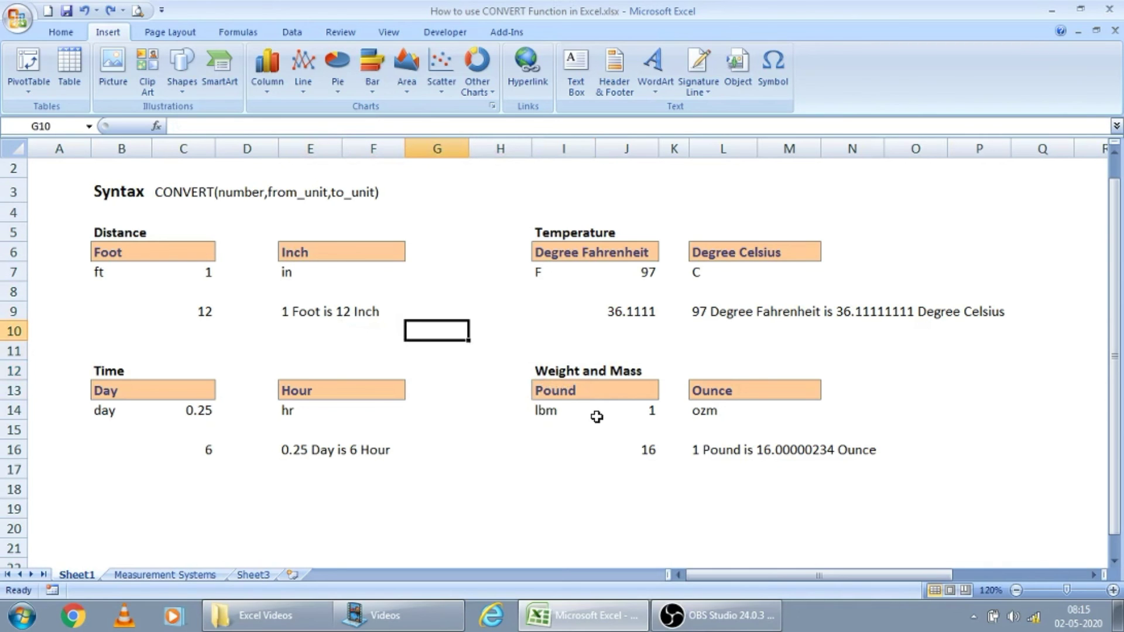
pyautogui.write('=con')
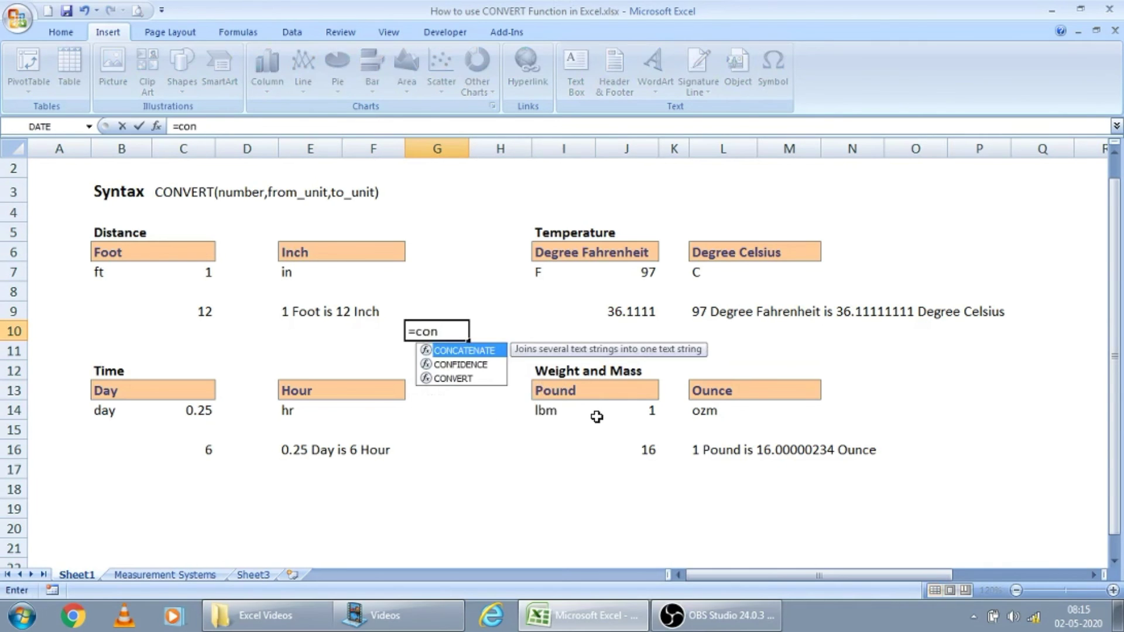
pyautogui.write('v')
pyautogui.press('Tab')
pyautogui.write('1,')
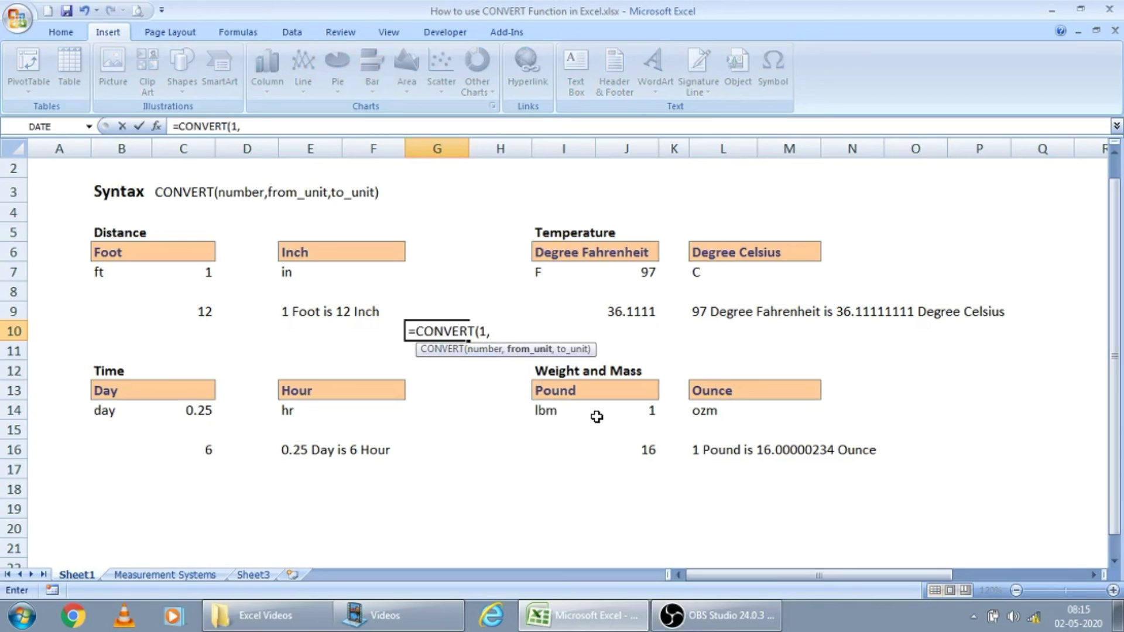
pyautogui.write('"lbm",')
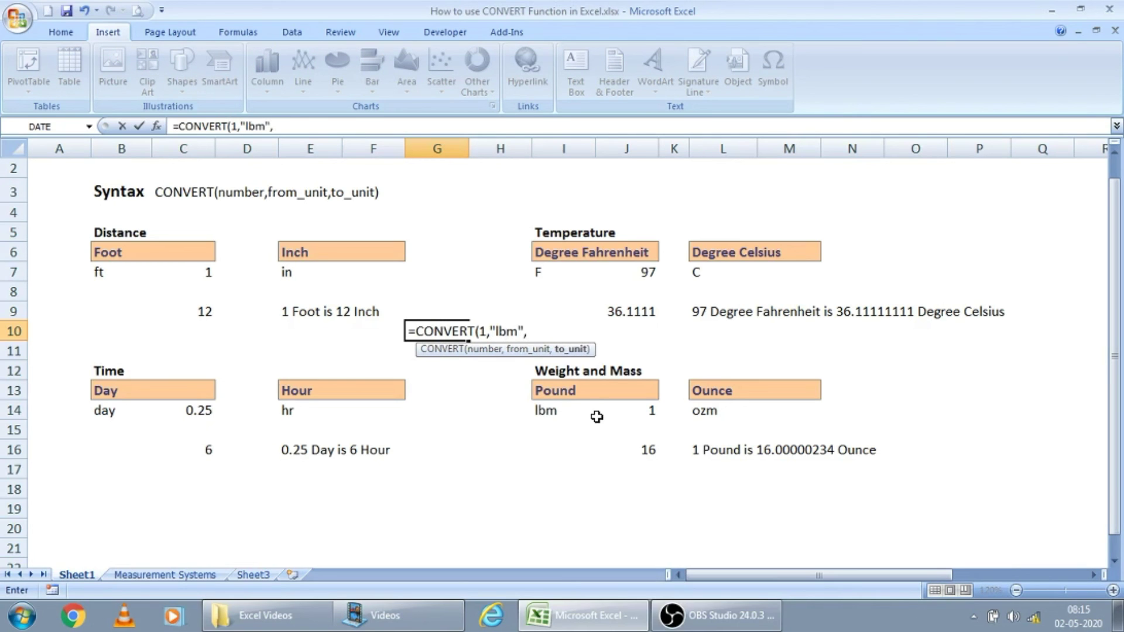
pyautogui.write('"ft")')
pyautogui.press('Return')
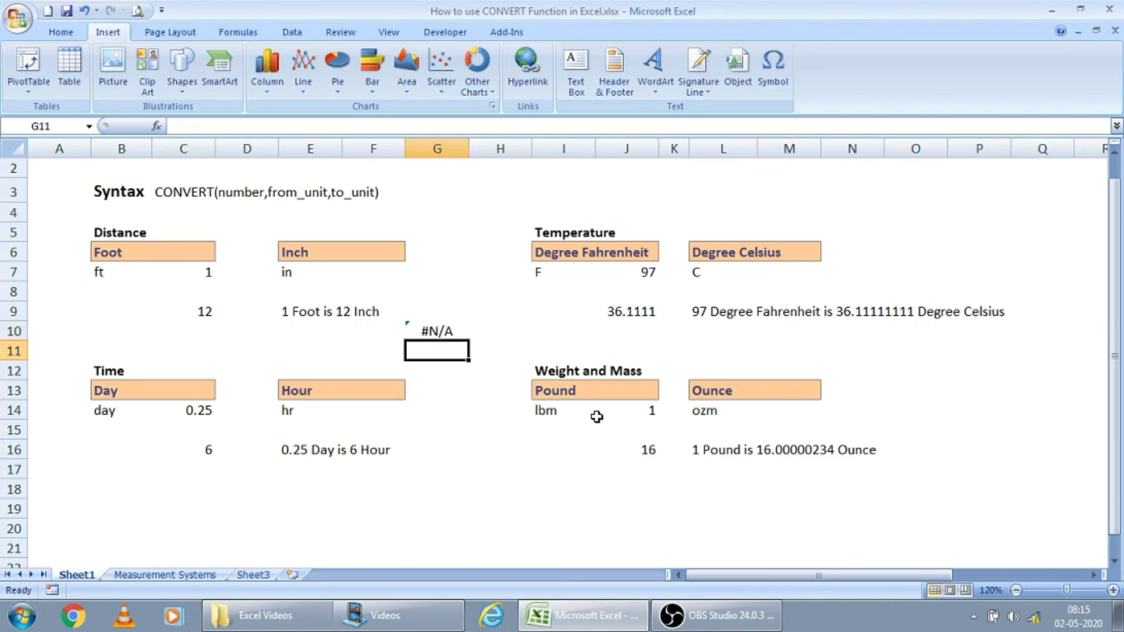
pyautogui.press('Up')
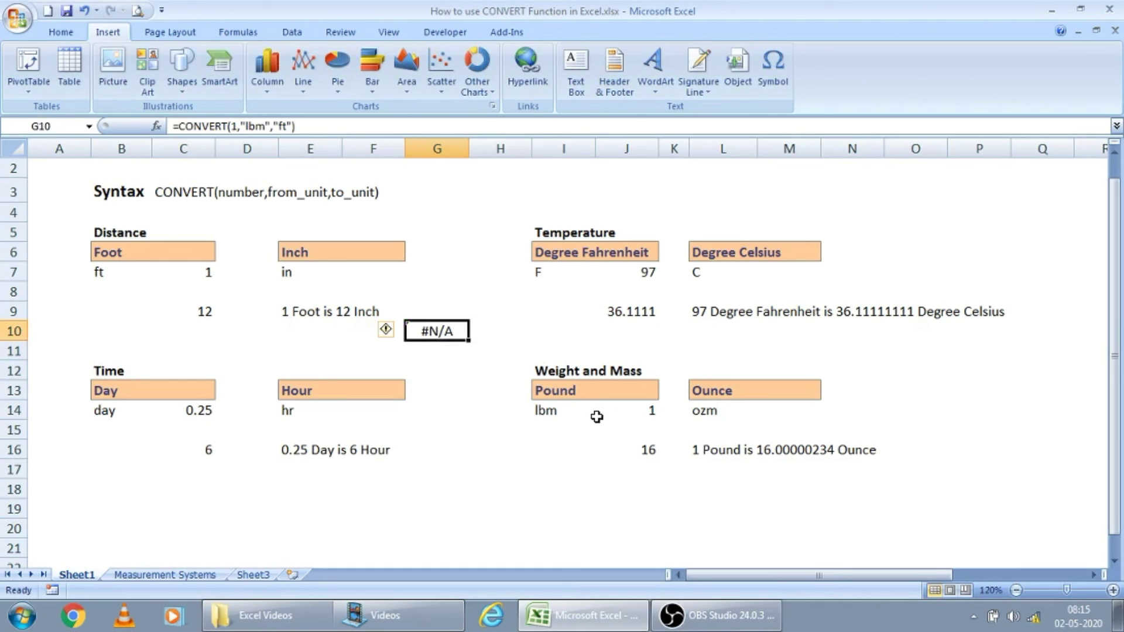